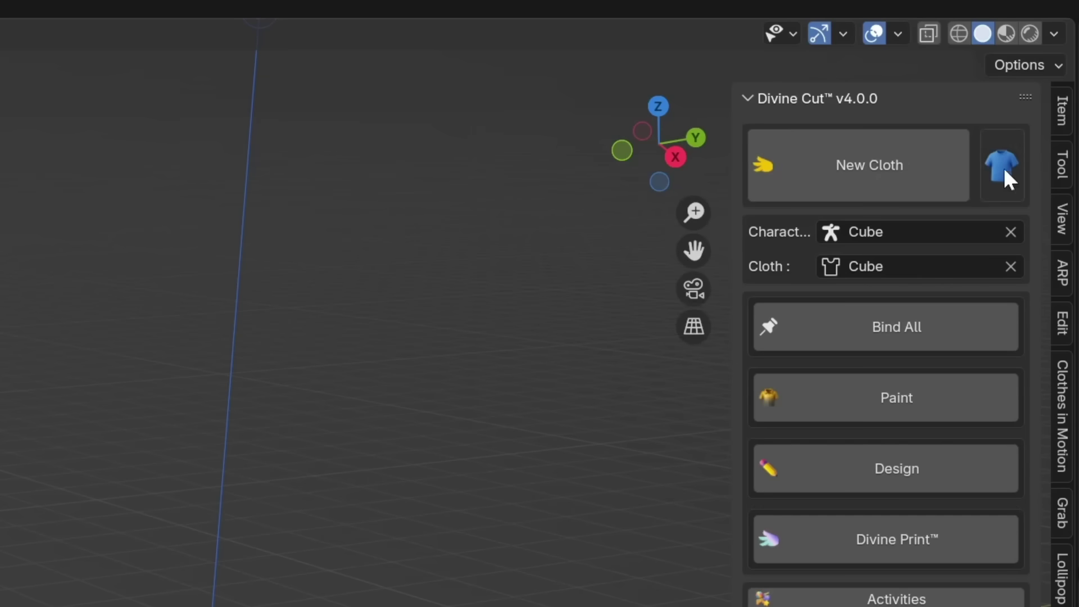
Open the Divine Cut garment grid from the shirt thumbnail to browse garment types
click(867, 70)
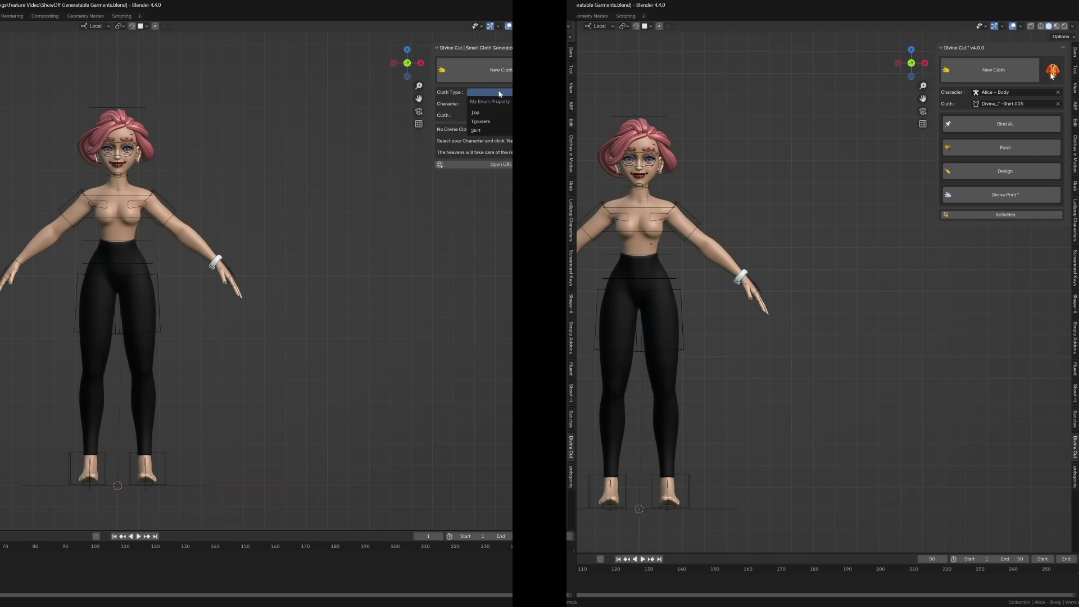
Pick Blazer from the garment gallery, select Alice - Body, and generate a New Cloth
click(1051, 72)
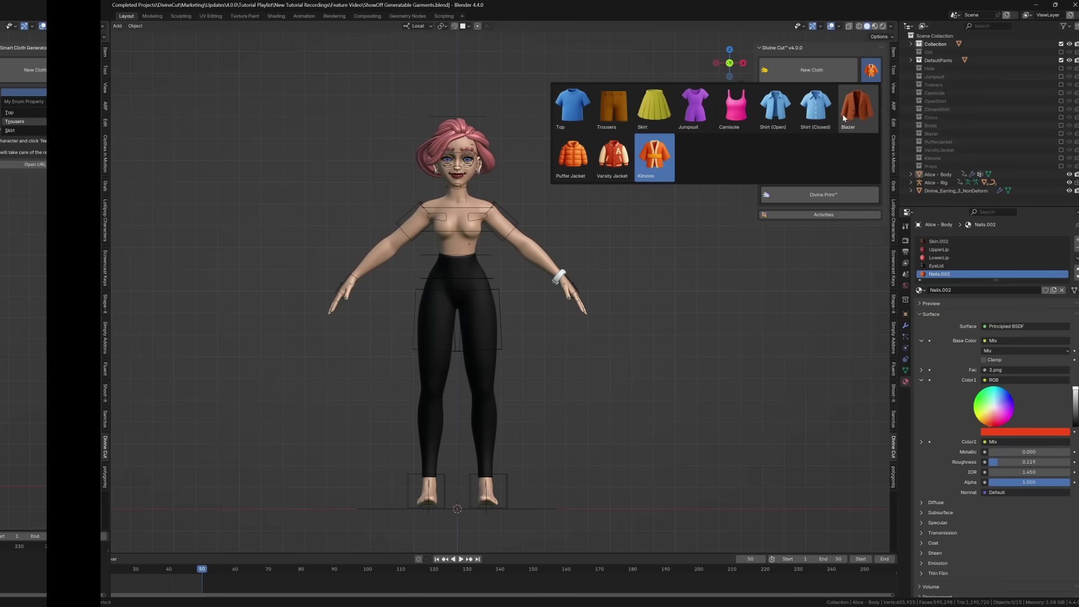
click(850, 115)
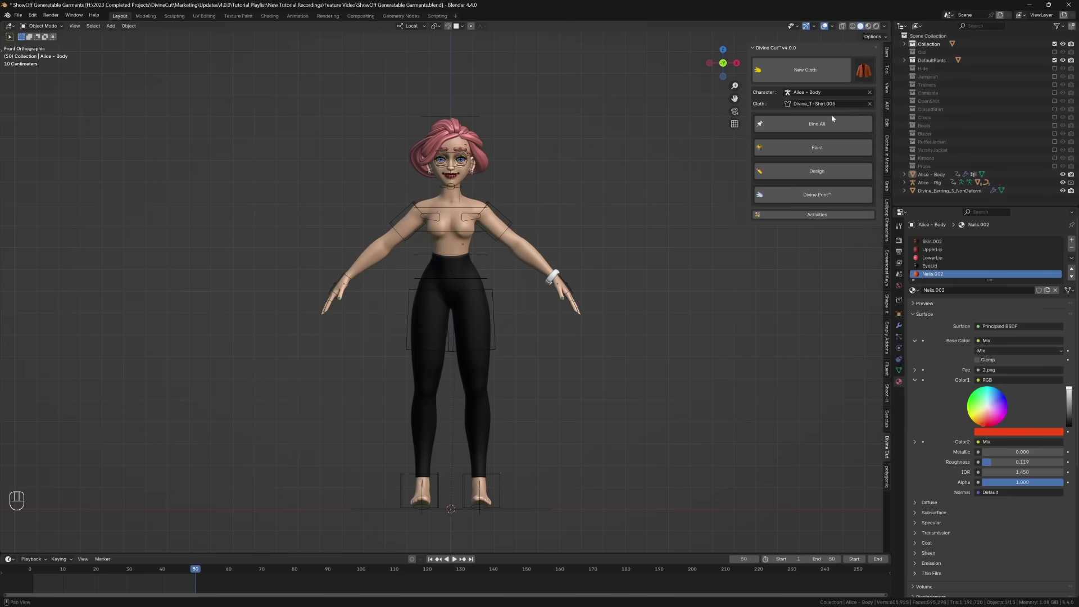
click(528, 245)
click(700, 142)
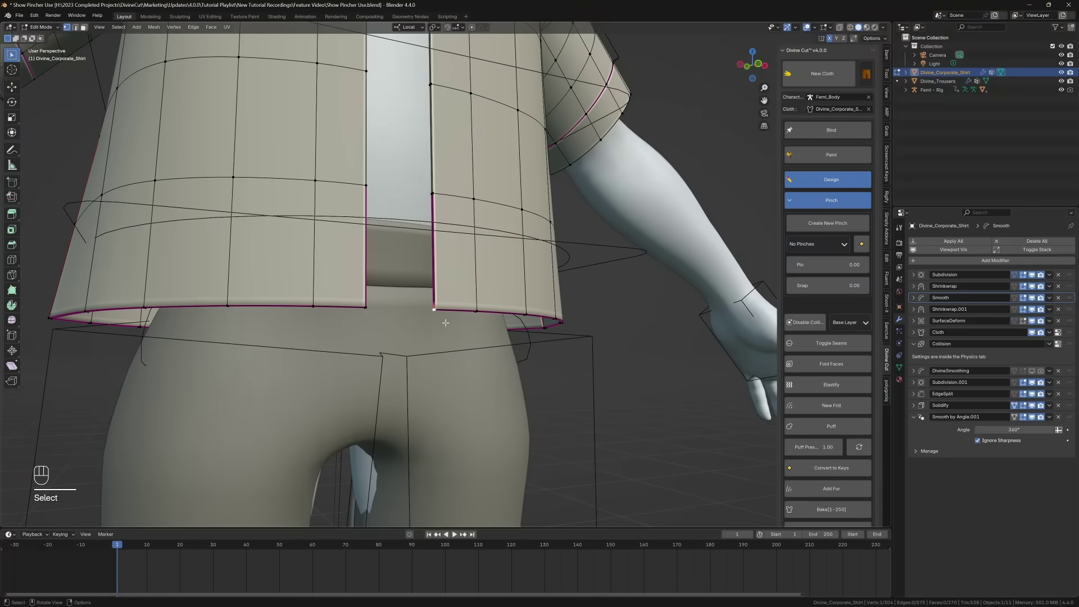
Add a cube and shrink it into a small box at the character's right hand
key(Tab)
scroll(465, 356, down, 5)
scroll(534, 349, up, 5)
shift+middle_drag(457, 306, 551, 316)
key(shift+a)
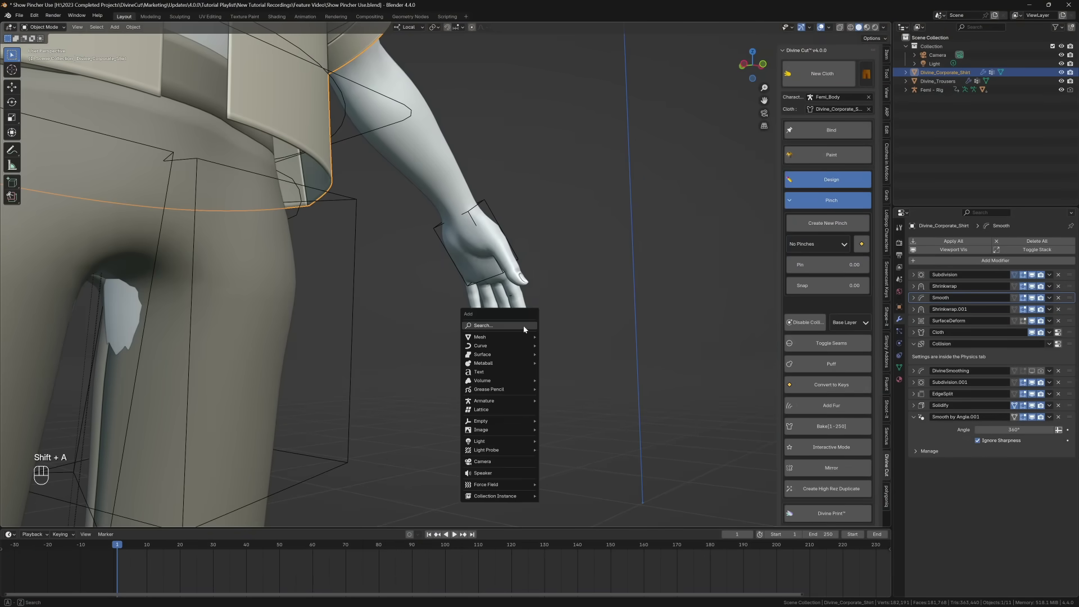
click(546, 332)
key(Tab)
key(s)
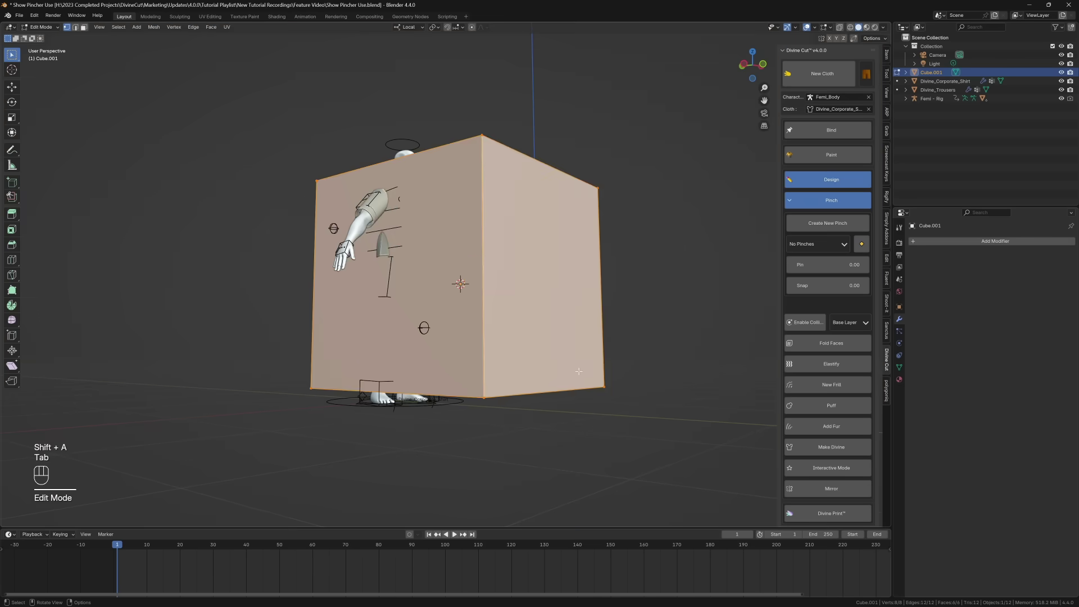
scroll(484, 301, up, 5)
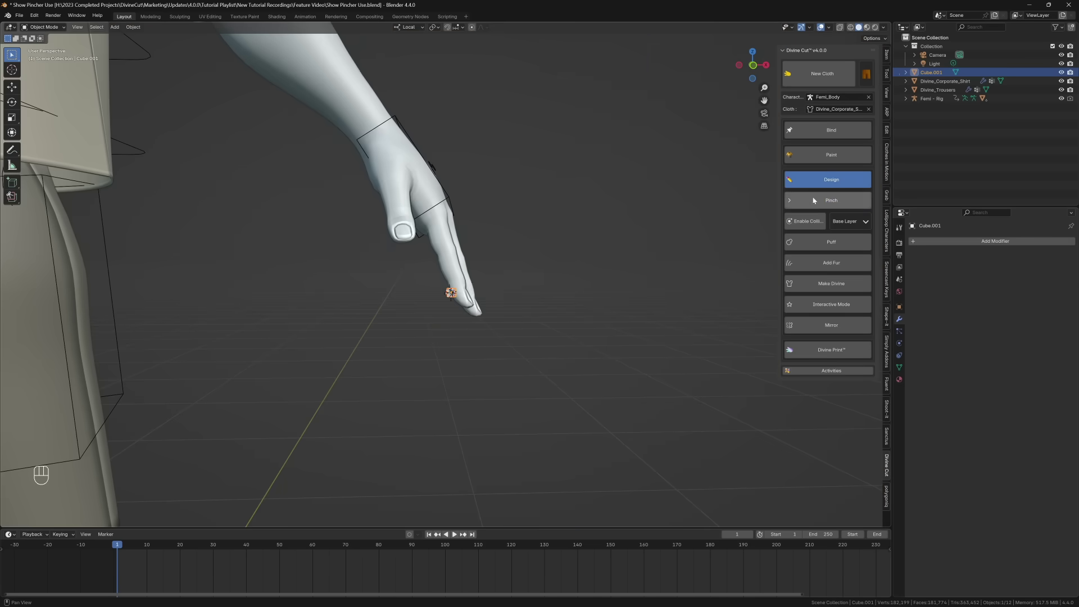
Create a new pinch driven by the cube and play the animation
click(814, 200)
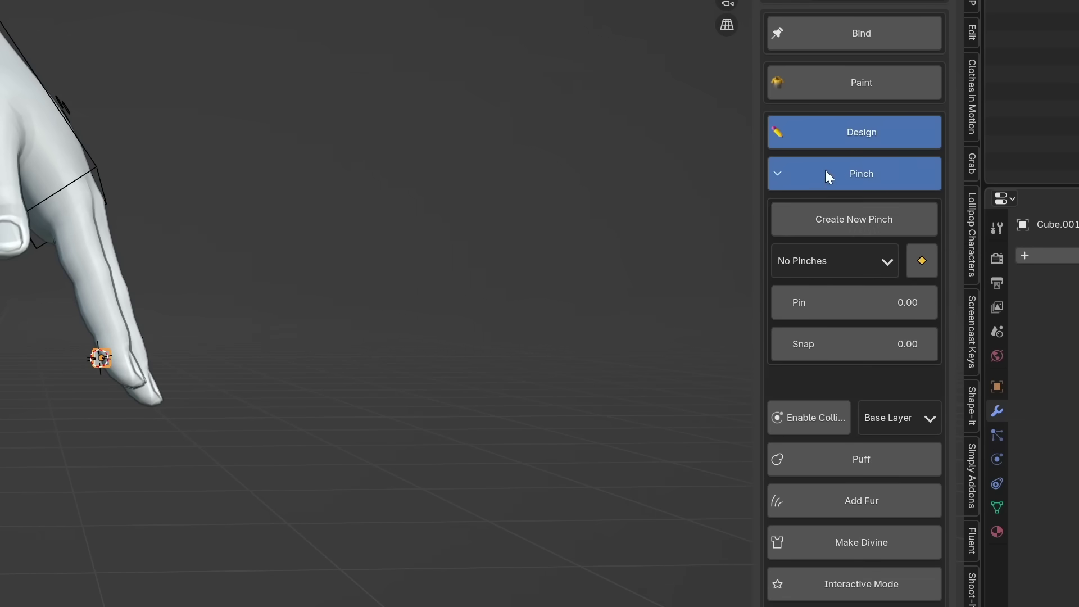
click(807, 223)
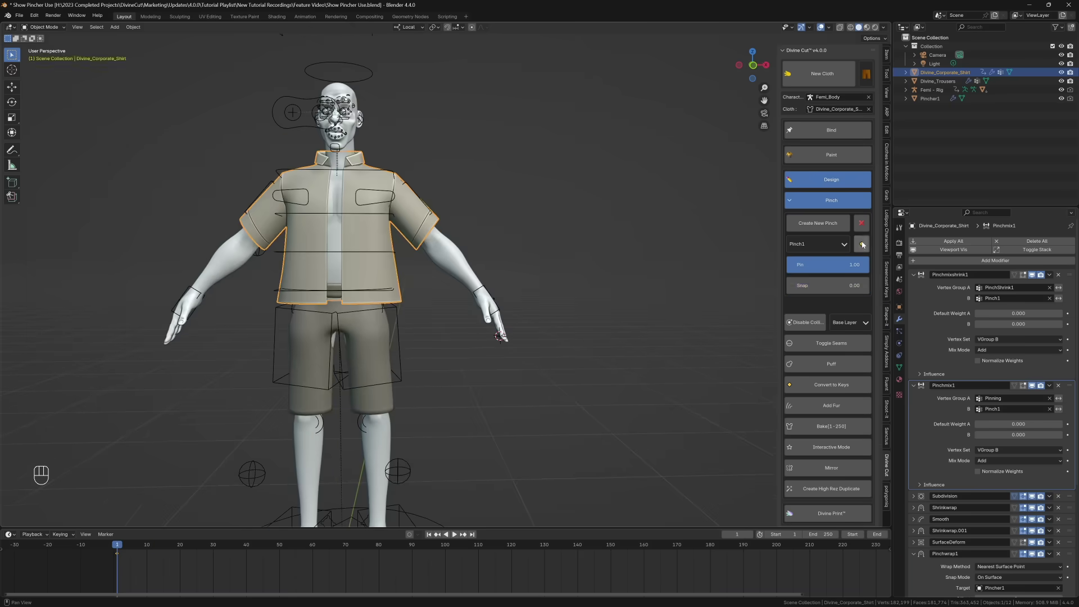
key(space)
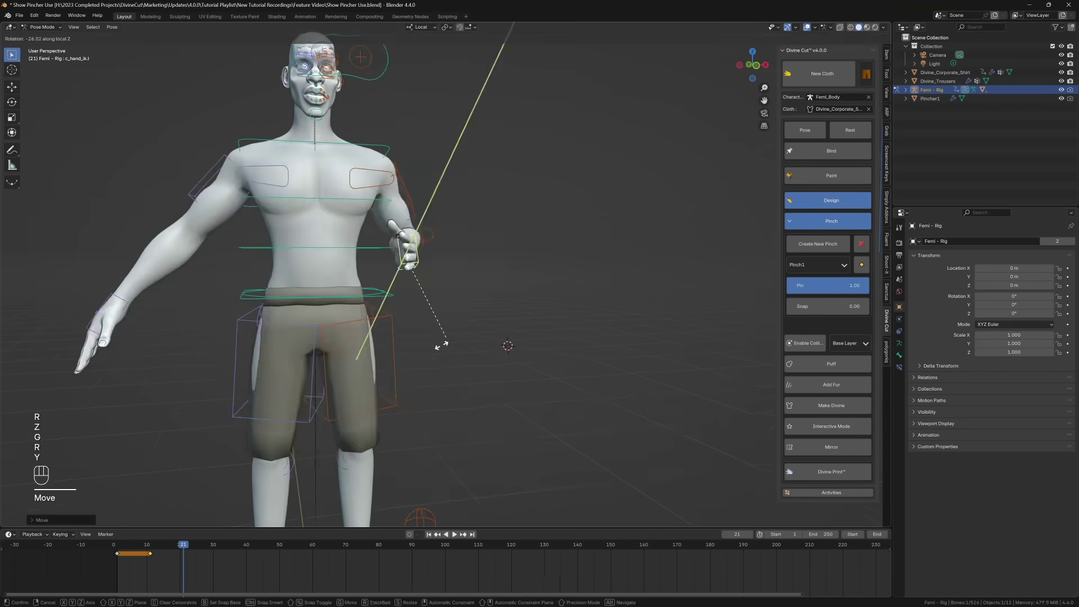
key(q)
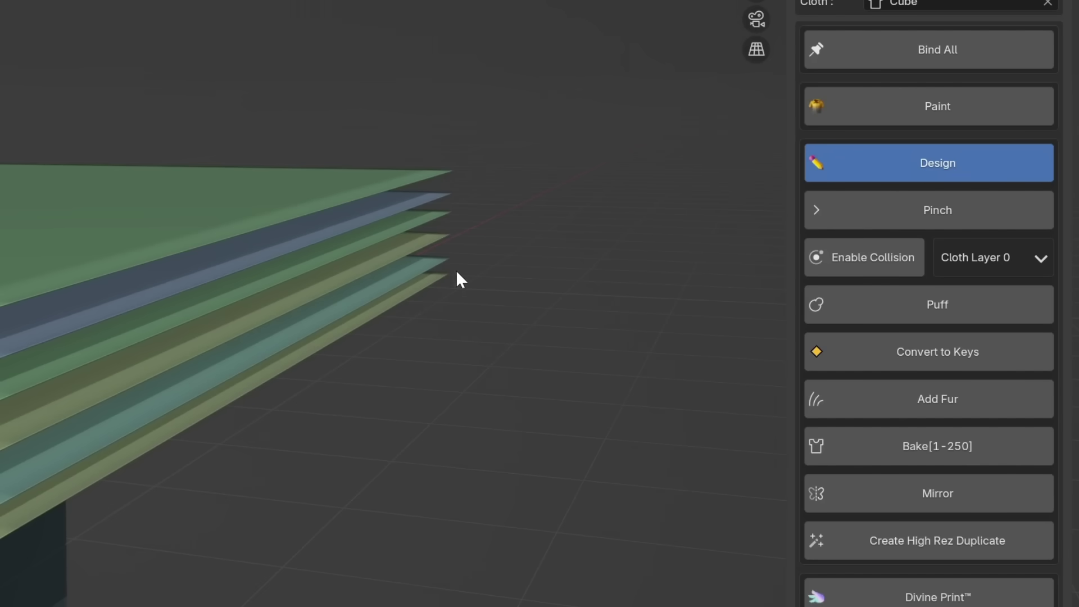
Assign the plane its own layer from the Cloth Layer list
click(979, 260)
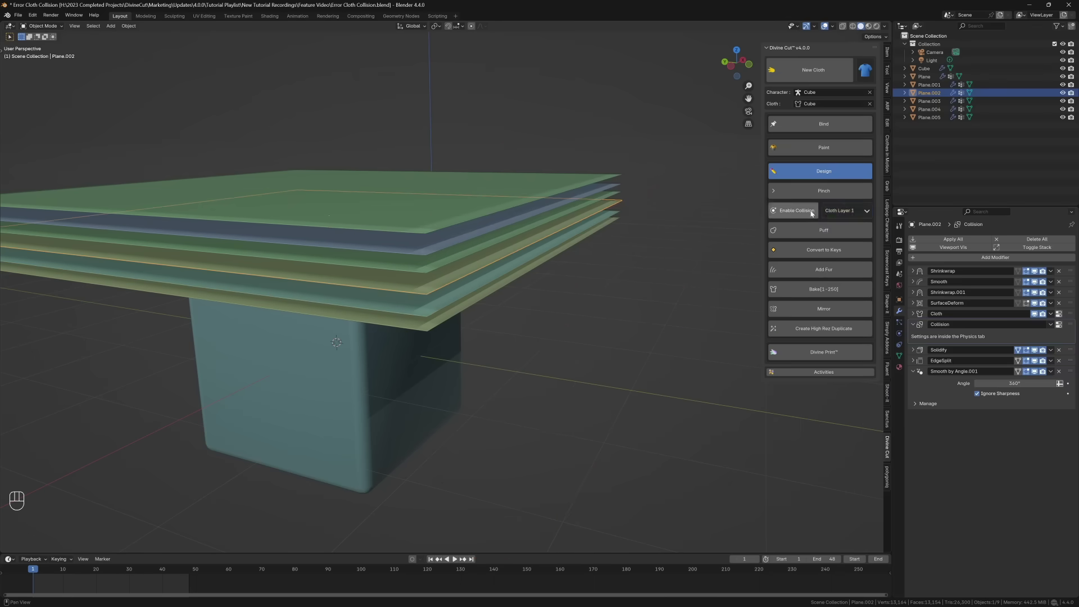
click(837, 211)
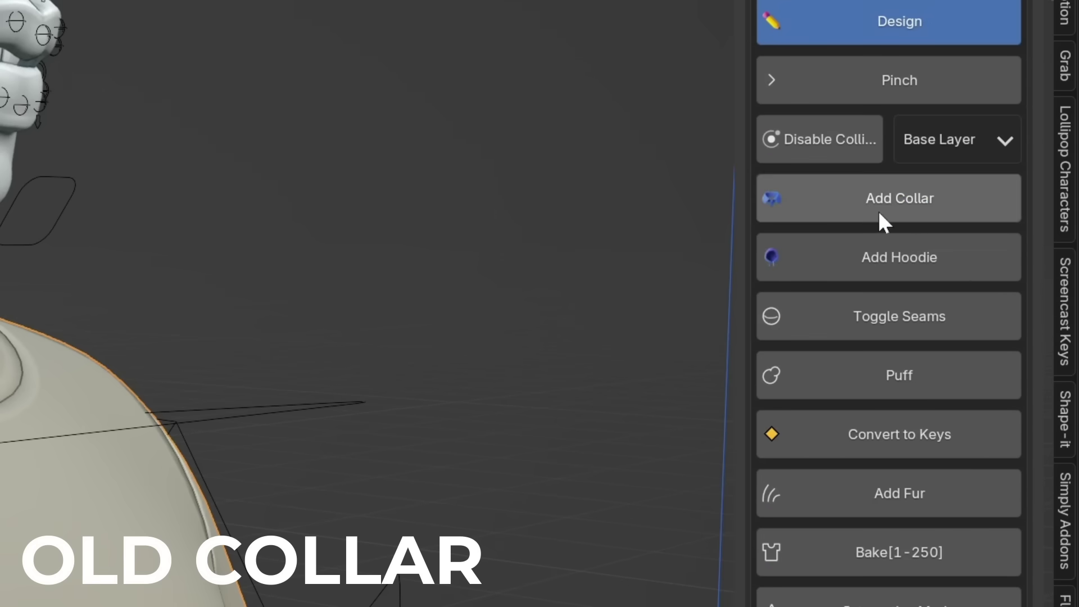
Add a collar with Collar Type set to v1 (Old Algorithm)
click(878, 211)
click(921, 221)
click(922, 265)
click(859, 259)
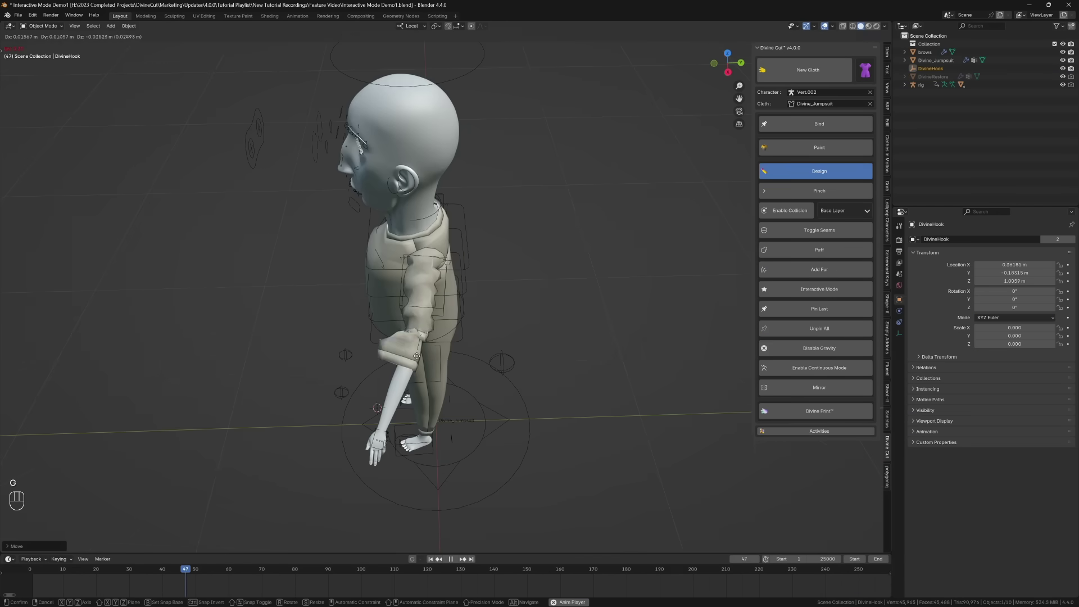
Run the interactive cloth simulation on the jumpsuit with viewport overlays hidden
key(shift+space)
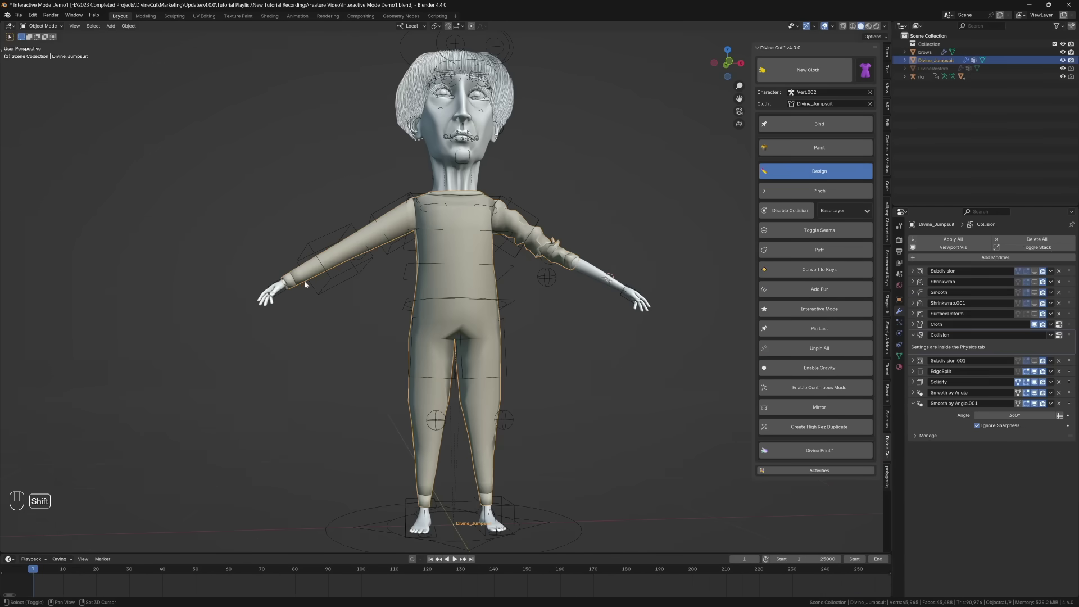
key(shift+space)
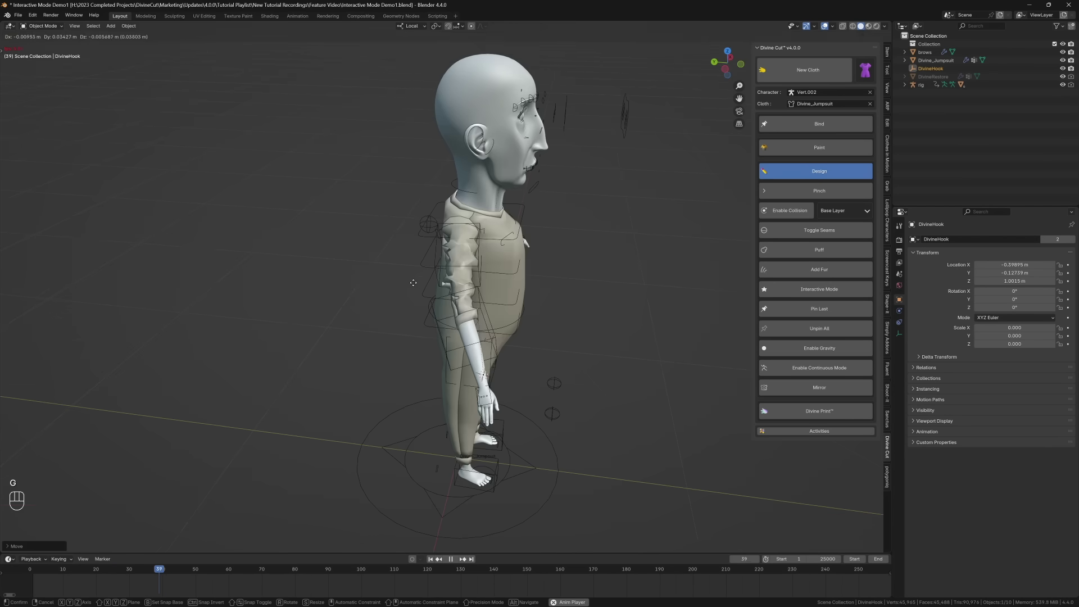
key(shift+space)
key(shift+Left)
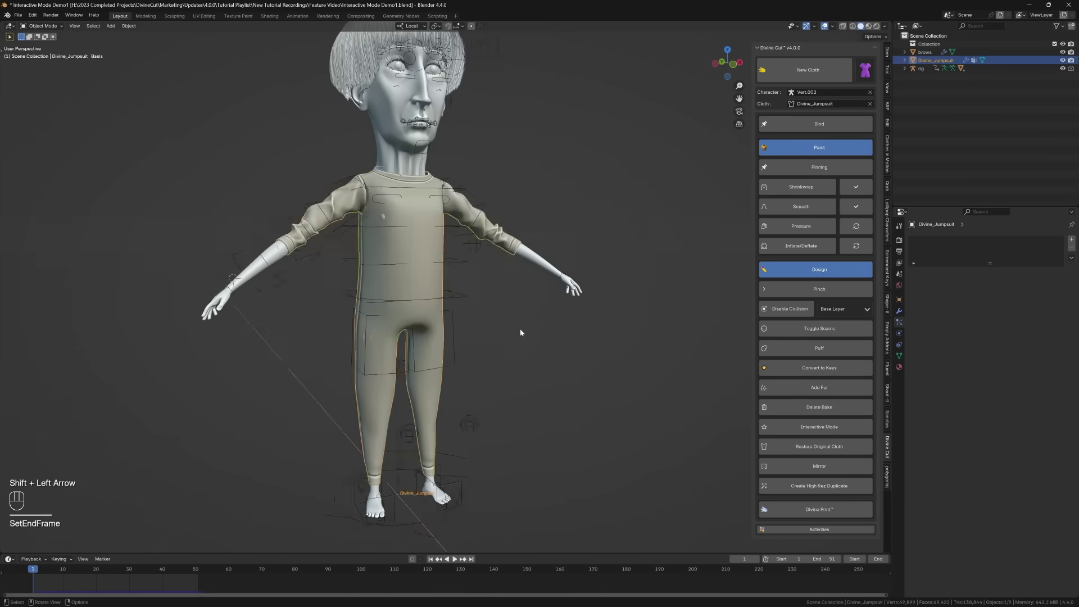
key(shift+alt+z)
key(shift+space)
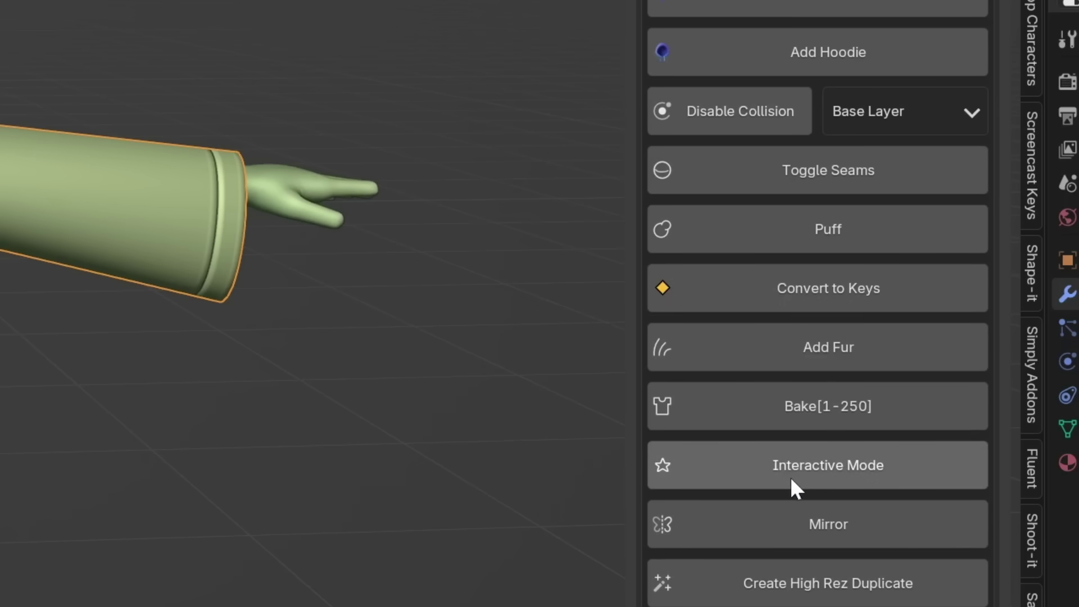
In Interactive Mode, grab the jacket at the chest and pull its front left
click(791, 473)
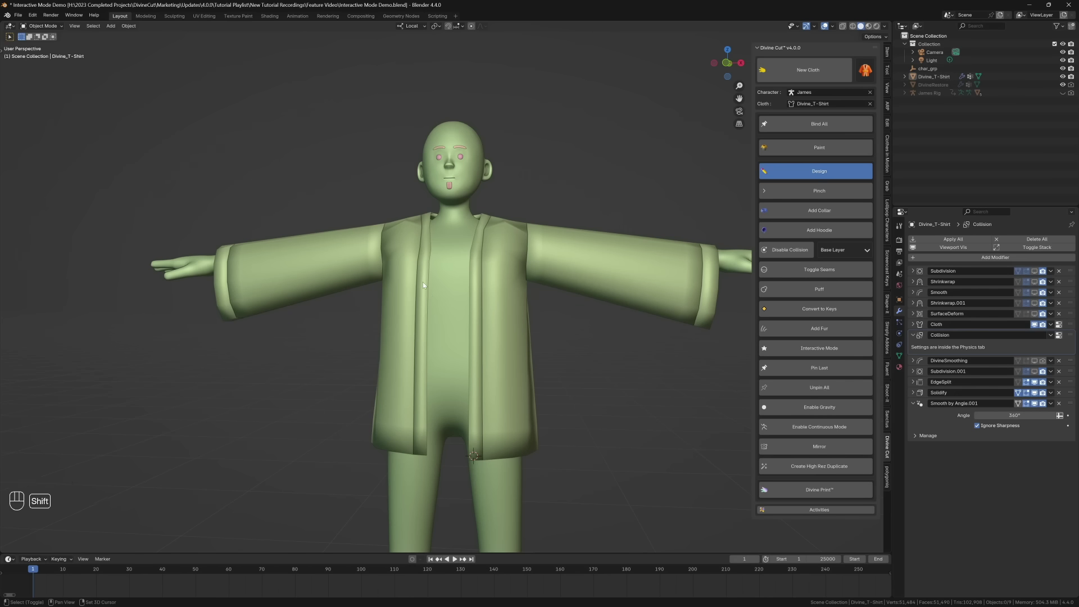
drag(423, 282, 424, 290)
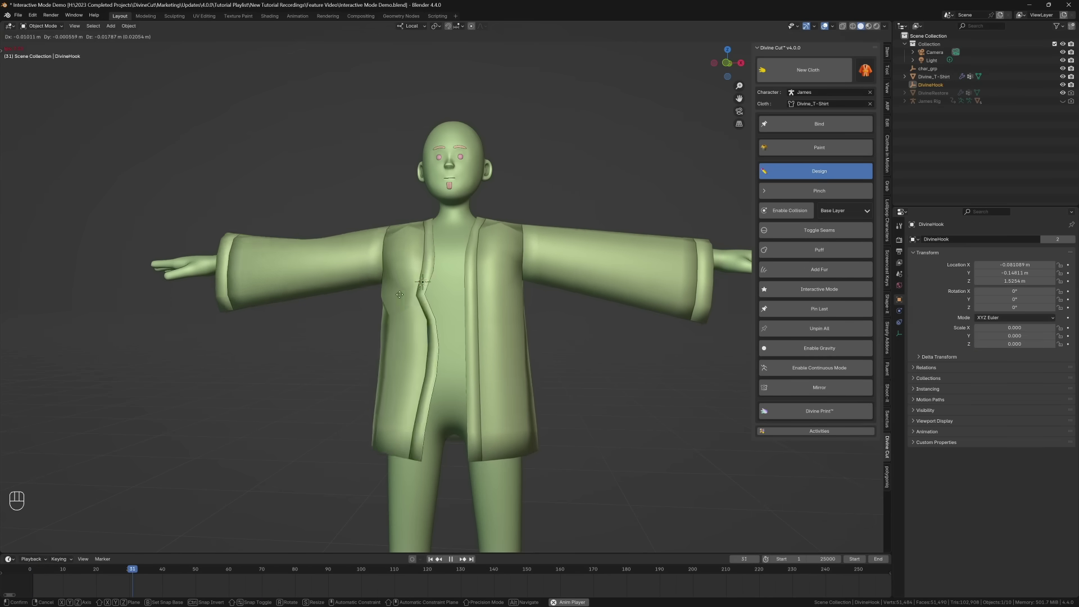
drag(401, 295, 396, 294)
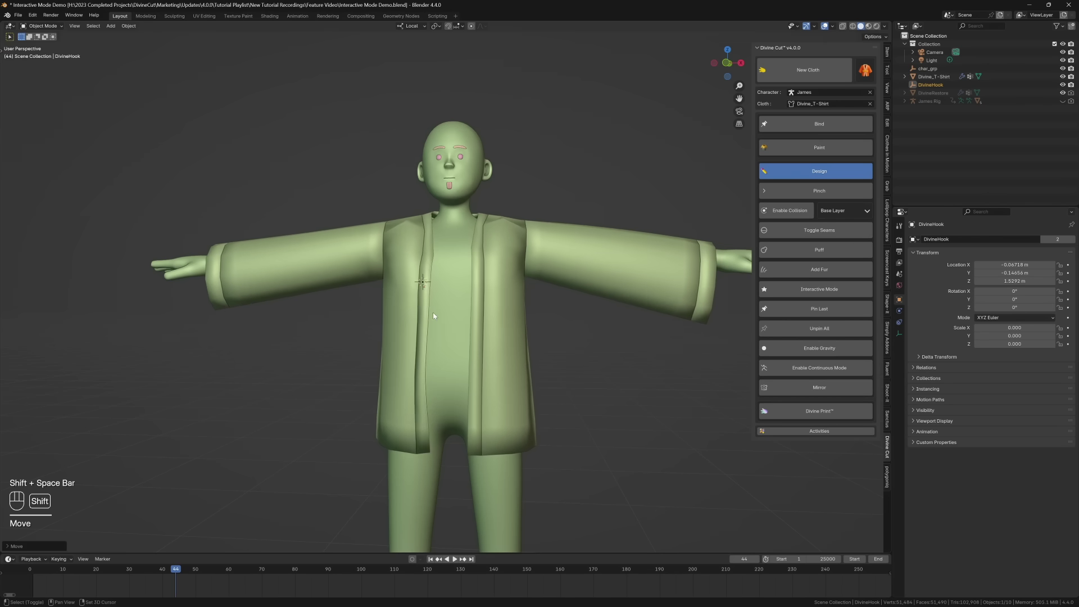
right_click(453, 269)
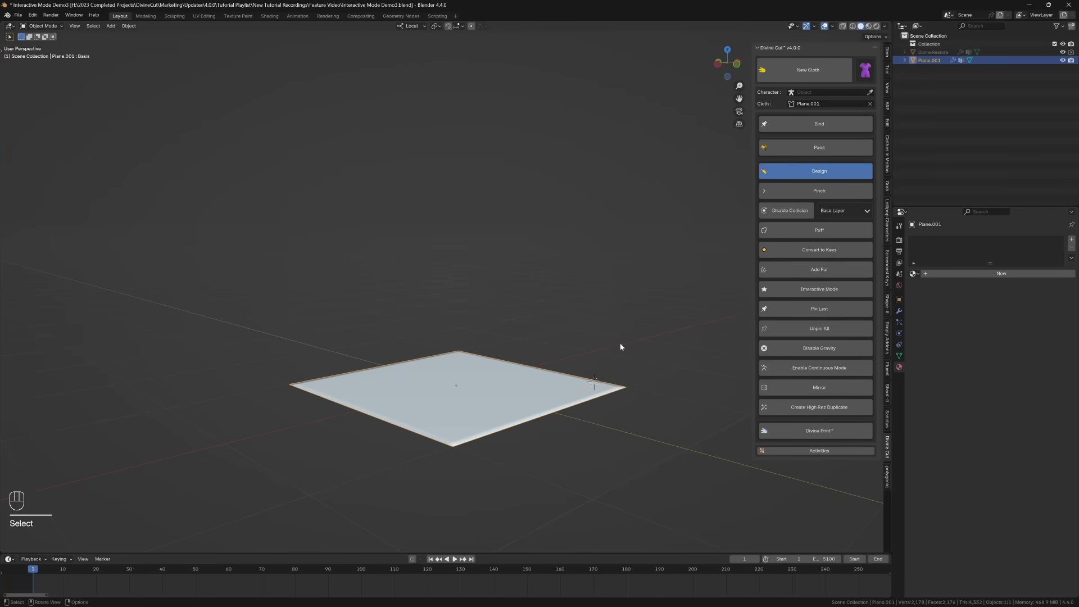
Grab and pull the flat plane's cloth during the live simulation, then replay it
key(shift+space)
key(g)
key(shift+space)
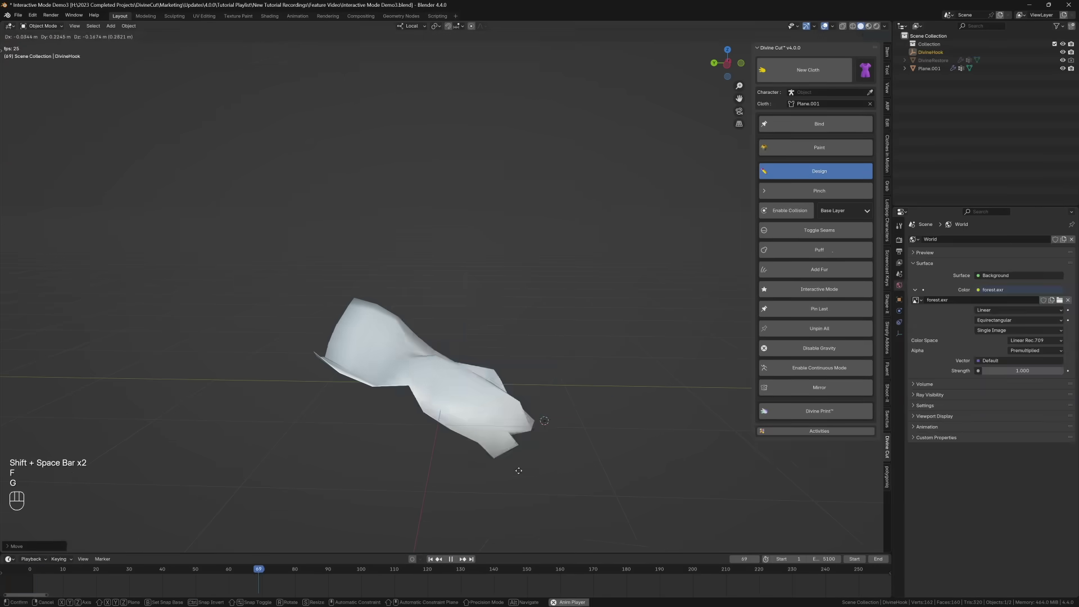
key(ctrl+z)
key(shift+Left)
key(shift+space)
key(g)
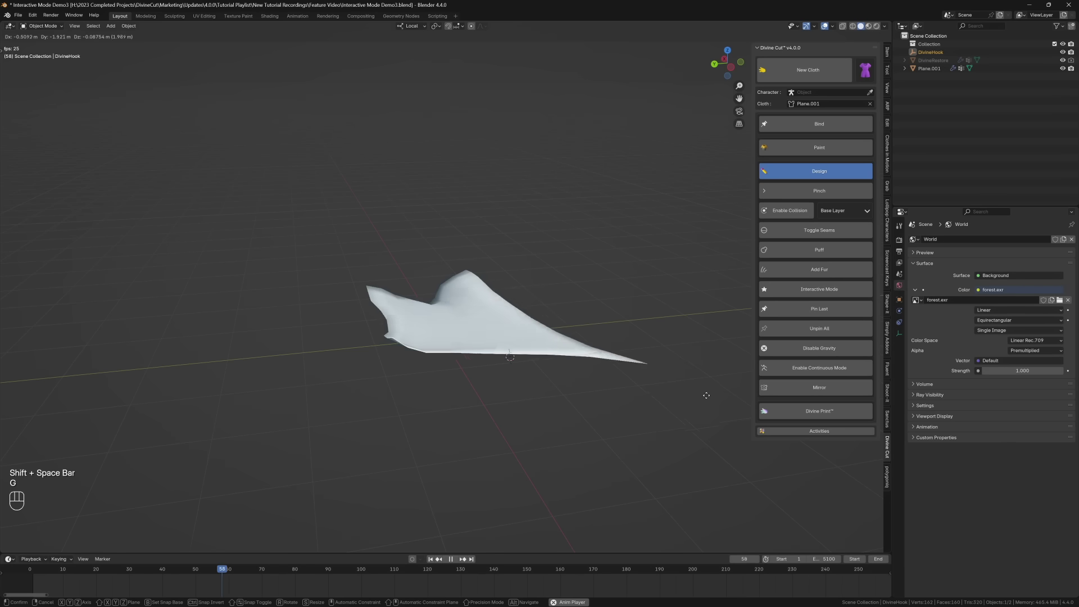
key(shift+space)
key(shift+space)
key(shift+space)
key(shift+Left)
key(shift+space)
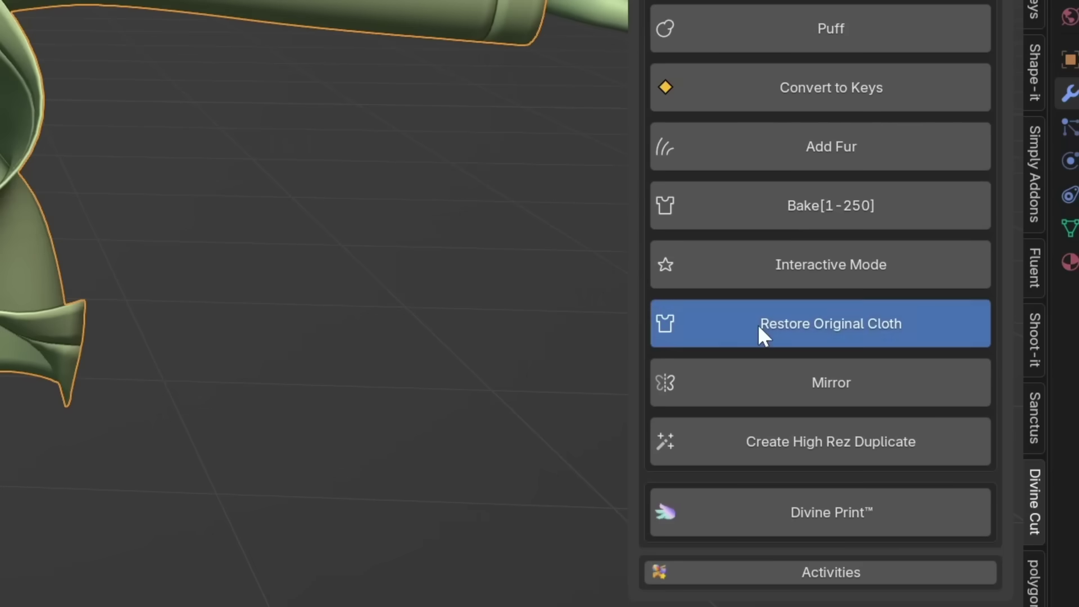
Restore the jacket and pull its cloth up toward the shoulder, viewed from the side
click(757, 325)
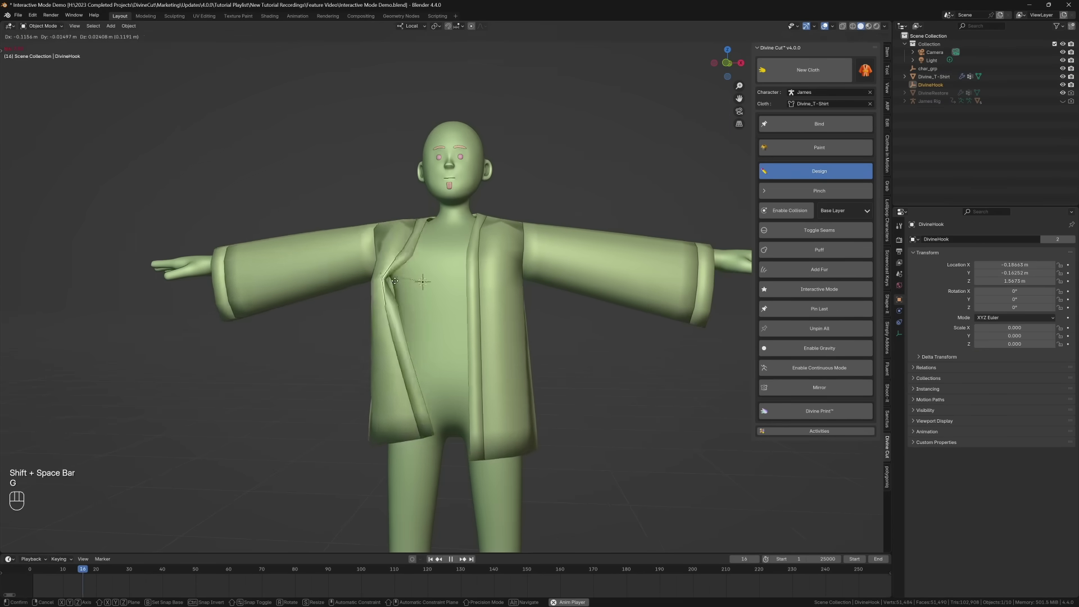
key(g)
key(shift+space)
key(shift+space)
key(KP_1)
key(KP_3)
key(g)
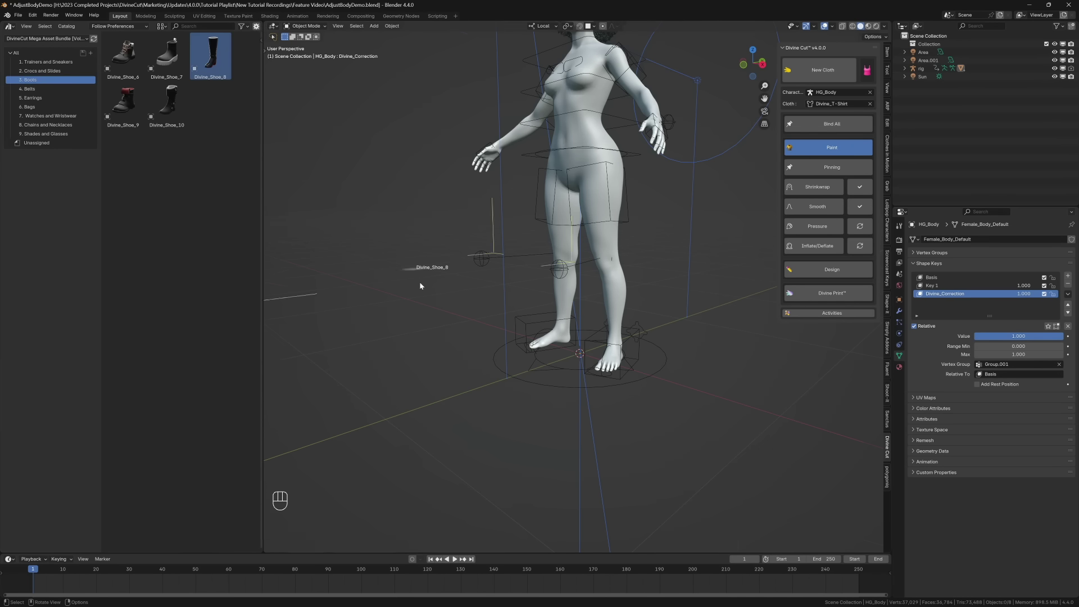
Reset the boot's location and reposition it onto the foot
key(alt+g)
key(g)
key(shift+z)
key(r)
key(z)
click(634, 353)
scroll(658, 377, up, 5)
Switch to body sculpting, resize the brush, and inspect the boot heel
key(ctrl+Tab)
middle_drag(631, 289, 657, 233)
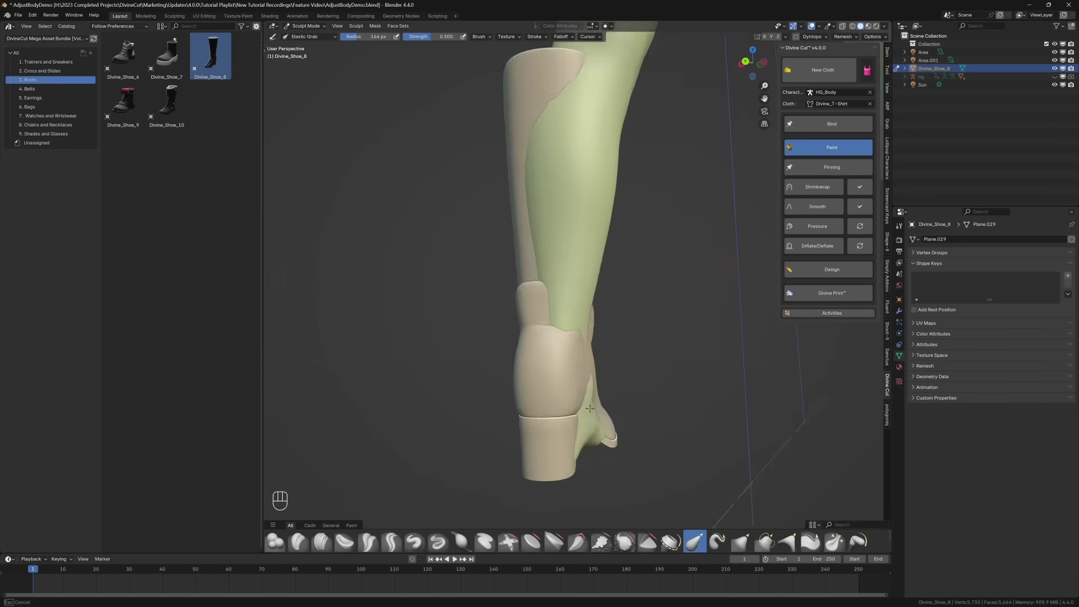
key(f)
key(f)
key(f)
key(f)
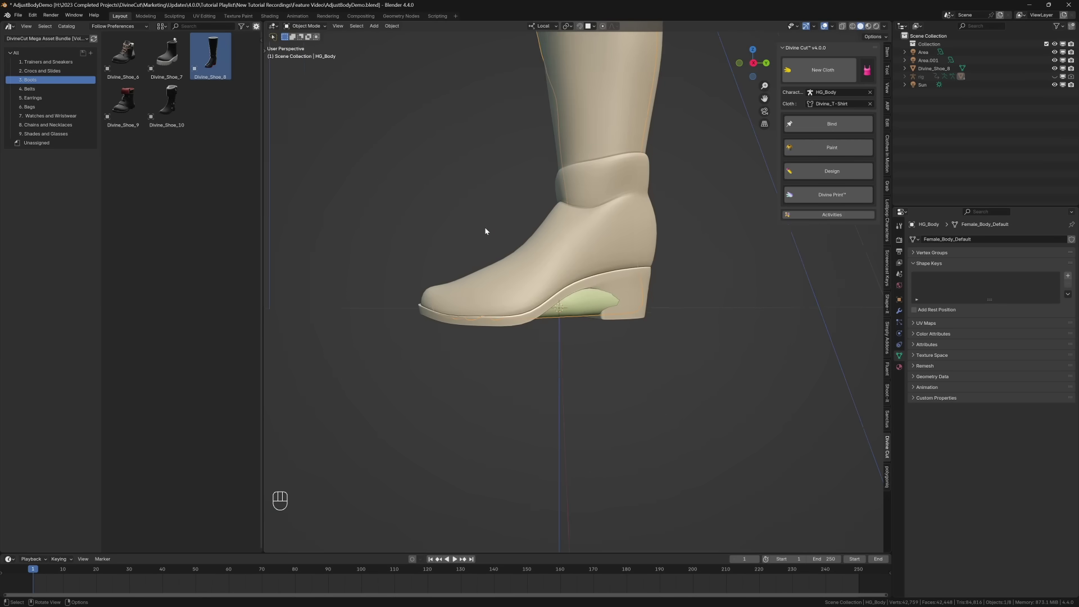
mouse_move(568, 261)
middle_down()
mouse_move(599, 269)
mouse_move(562, 274)
middle_up()
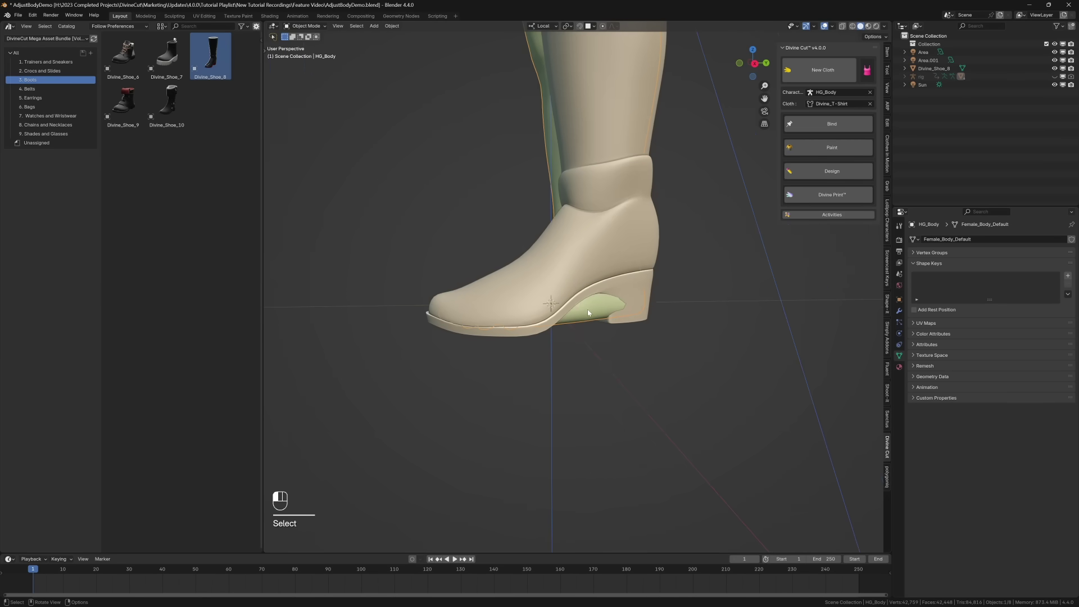
middle_drag(589, 313, 538, 298)
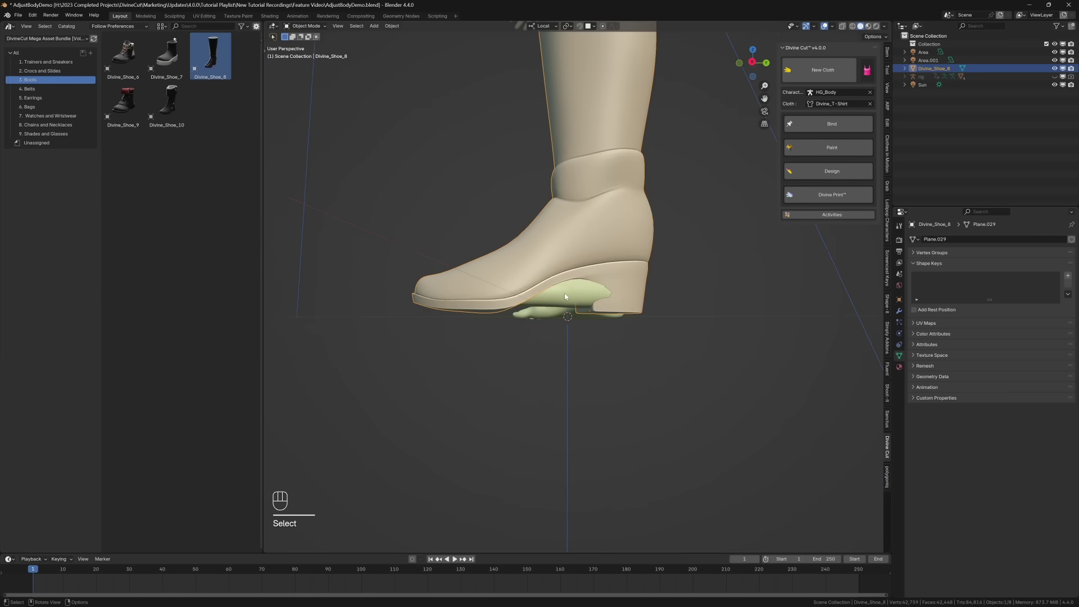
Add a Divine_Correction shape key on HG_Body via Adjust Body and sculpt the heel
click(564, 292)
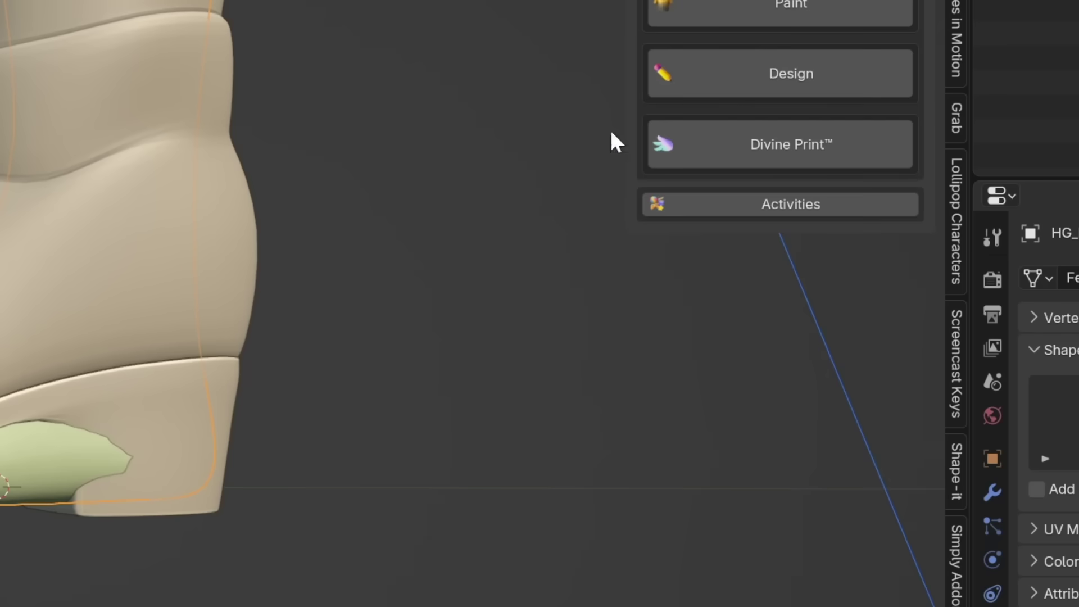
click(724, 90)
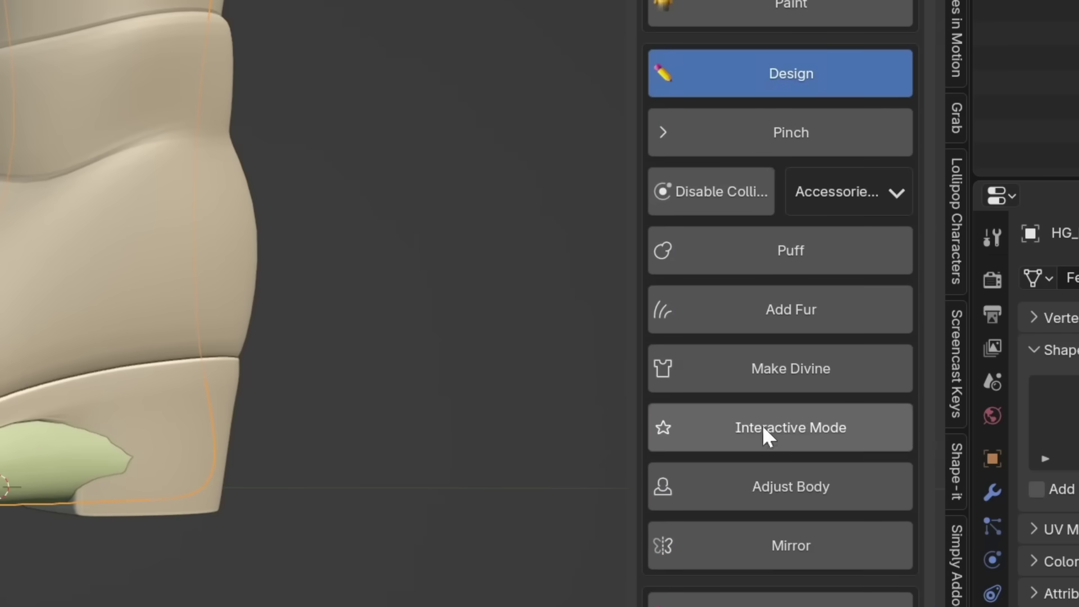
click(767, 487)
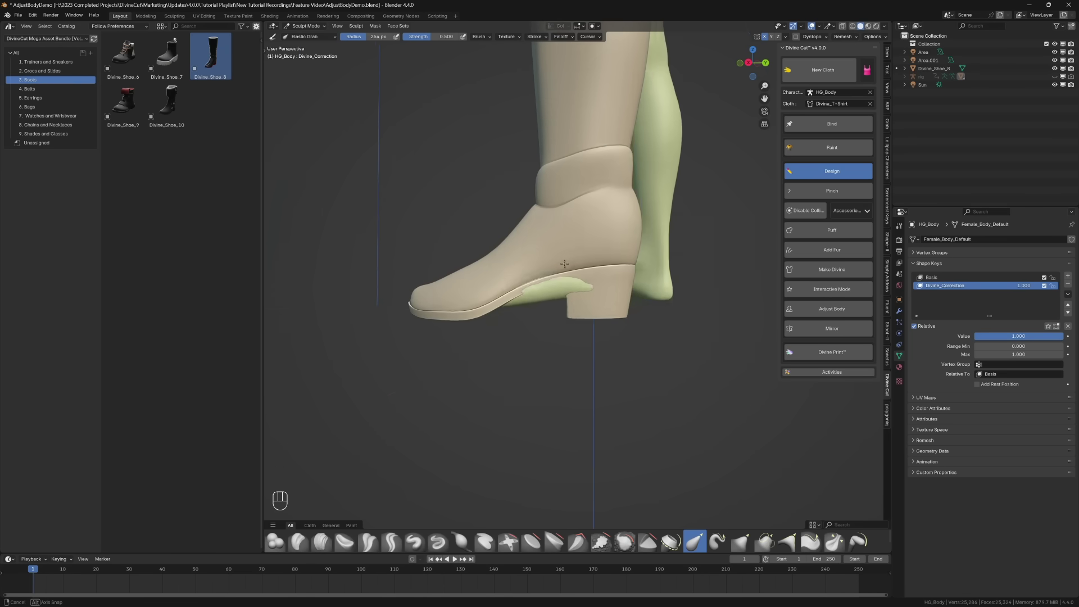
middle_drag(565, 264, 574, 309)
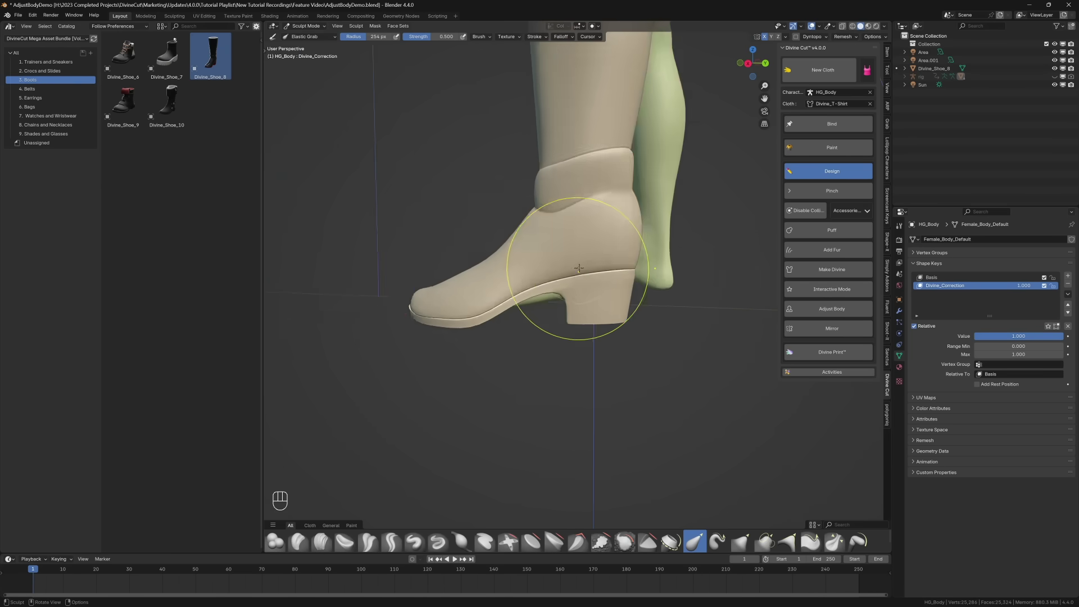
scroll(573, 309, up, 2)
key(Escape)
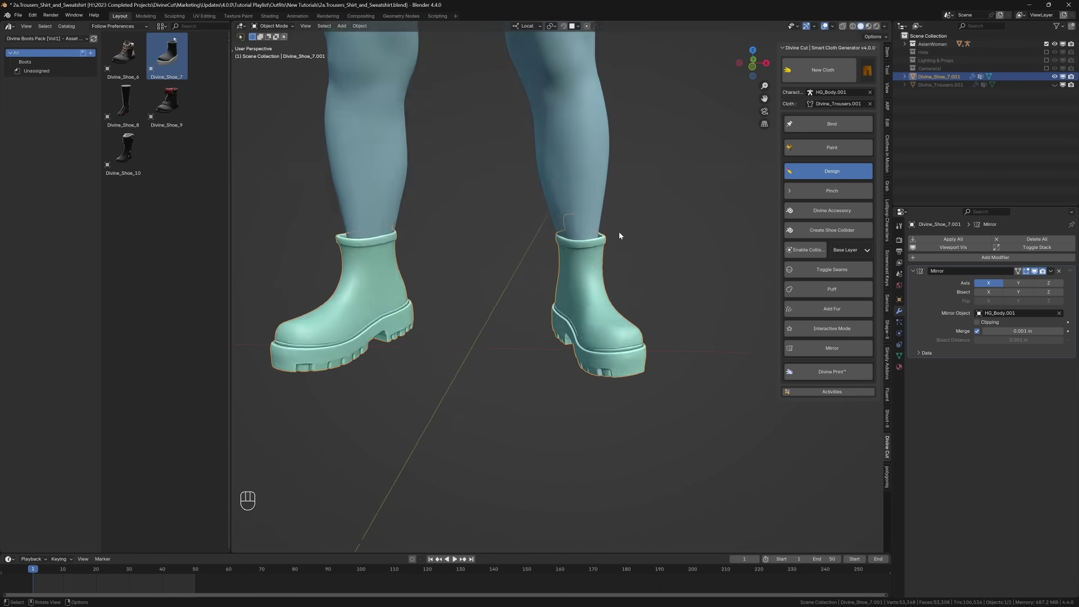
Reveal the hidden trousers and play the animation to watch the cloth
scroll(616, 235, down, 3)
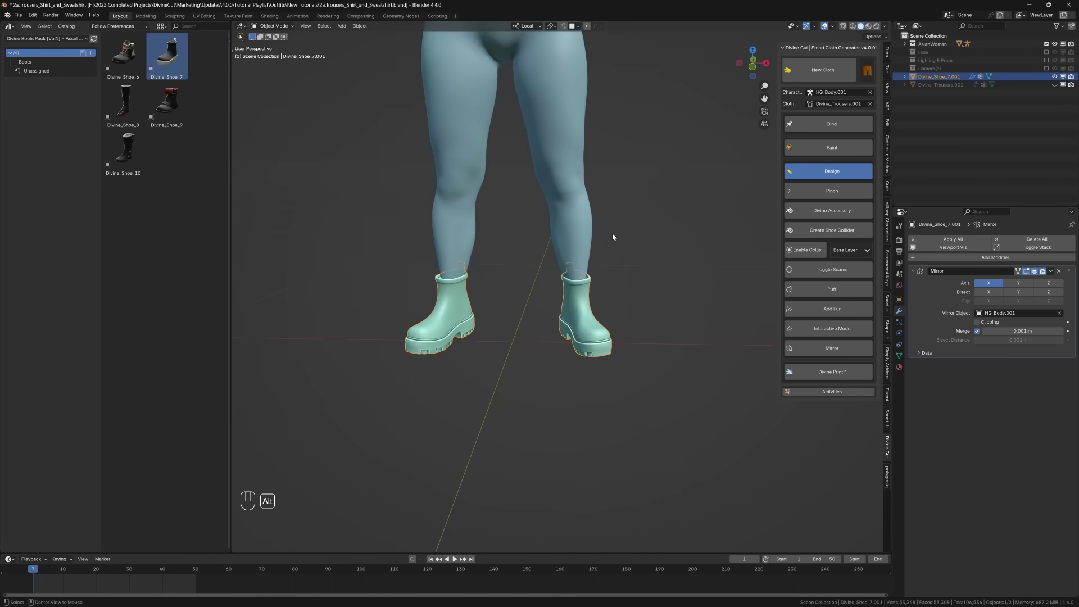
key(alt+h)
key(alt+a)
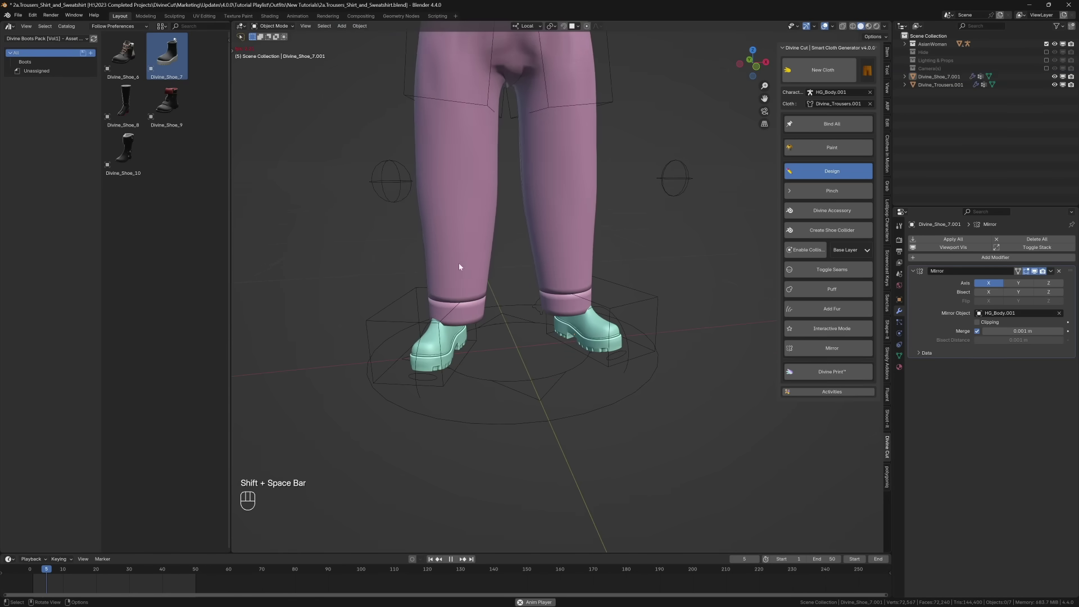
key(shift+space)
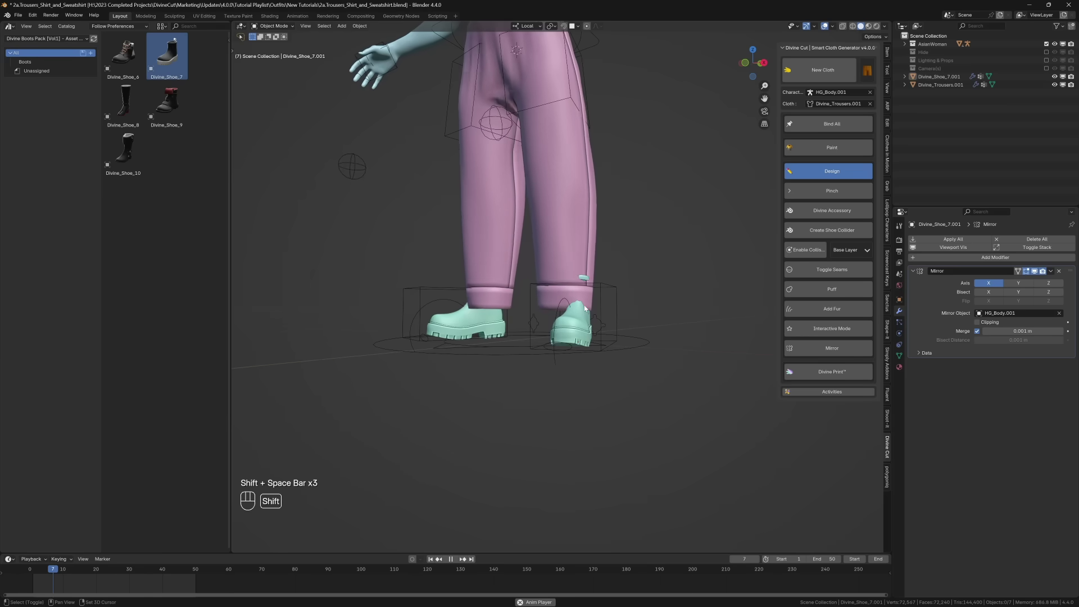
key(shift+Left)
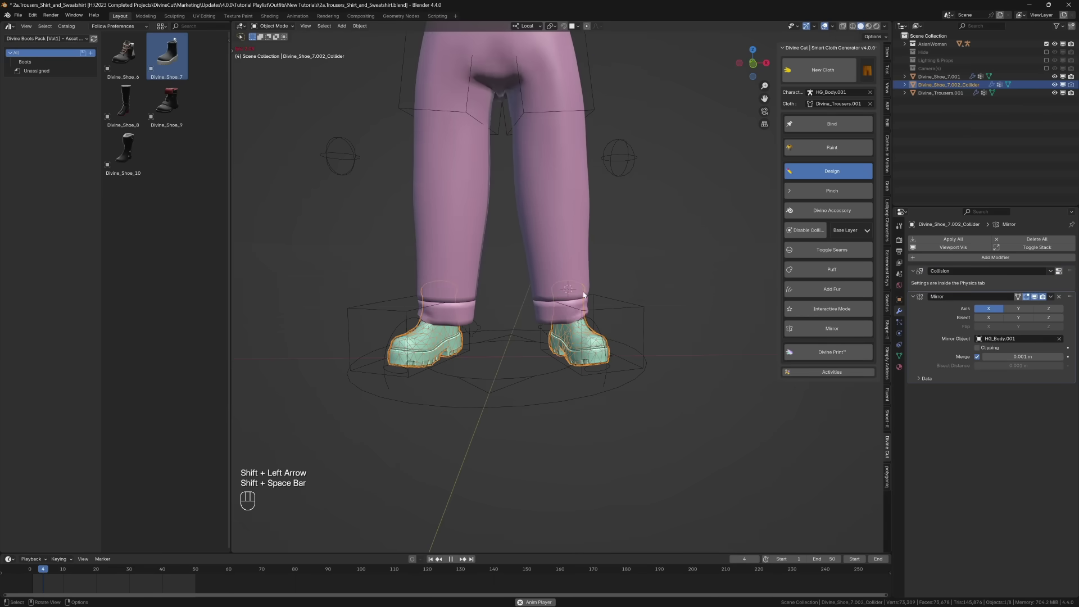
key(shift+space)
scroll(583, 308, up, 6)
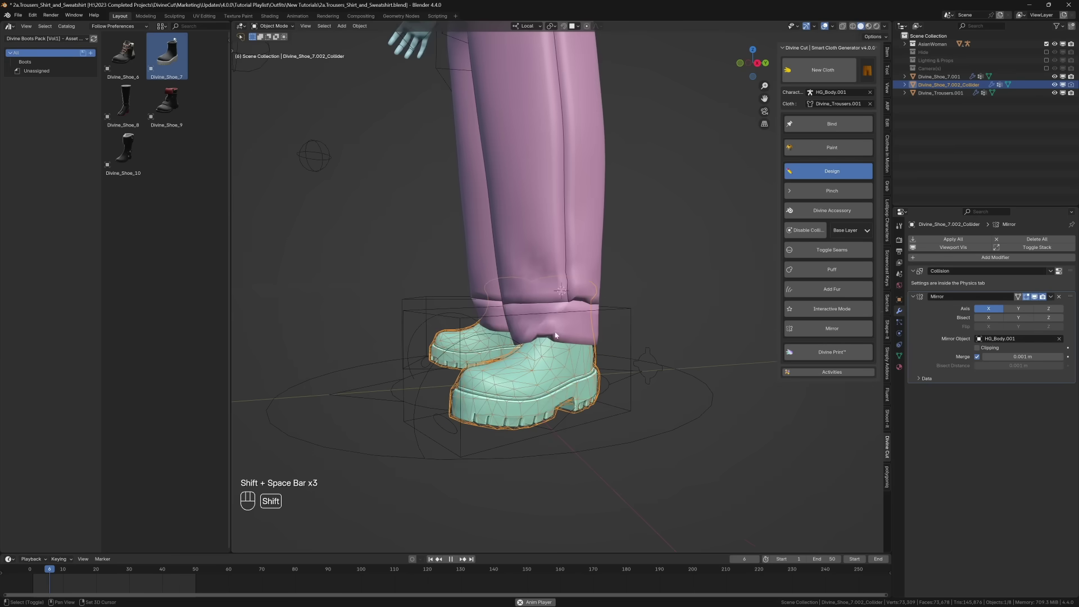
Isolate the Divine_Shoe_7.002 boot copy, cap its top opening, and delete the strap
click(574, 297)
key(shift+h)
key(Tab)
key(f)
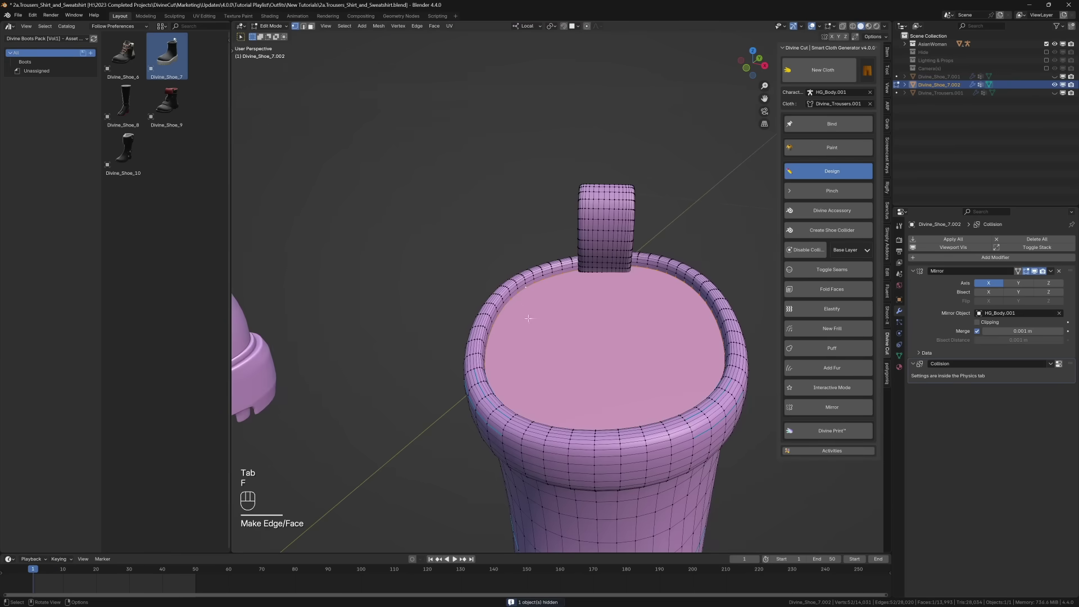
scroll(562, 292, down, 3)
mouse_move(562, 292)
middle_down()
mouse_move(584, 298)
mouse_move(555, 303)
middle_up()
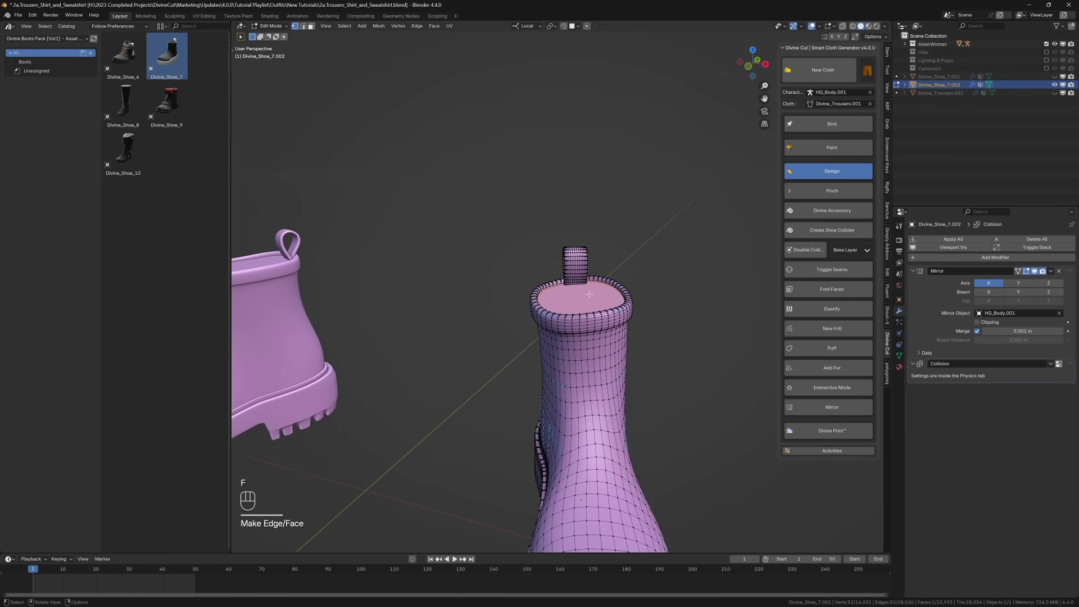
key(l)
key(x)
click(624, 271)
key(Tab)
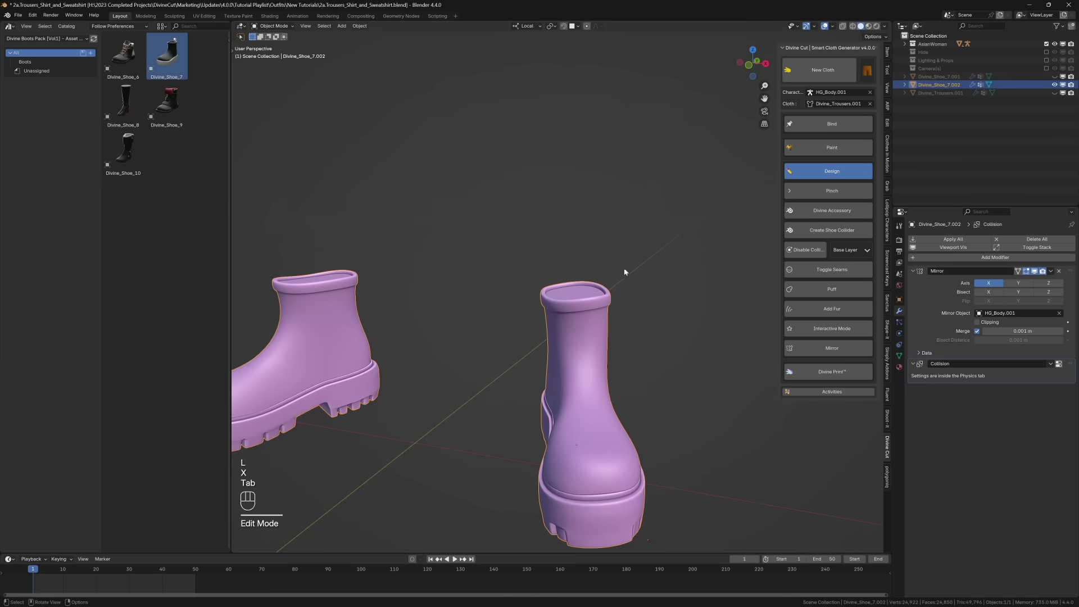
Generate the wireframe shoe collider from the boot copy and view it from the side
click(810, 230)
middle_drag(574, 291, 557, 313)
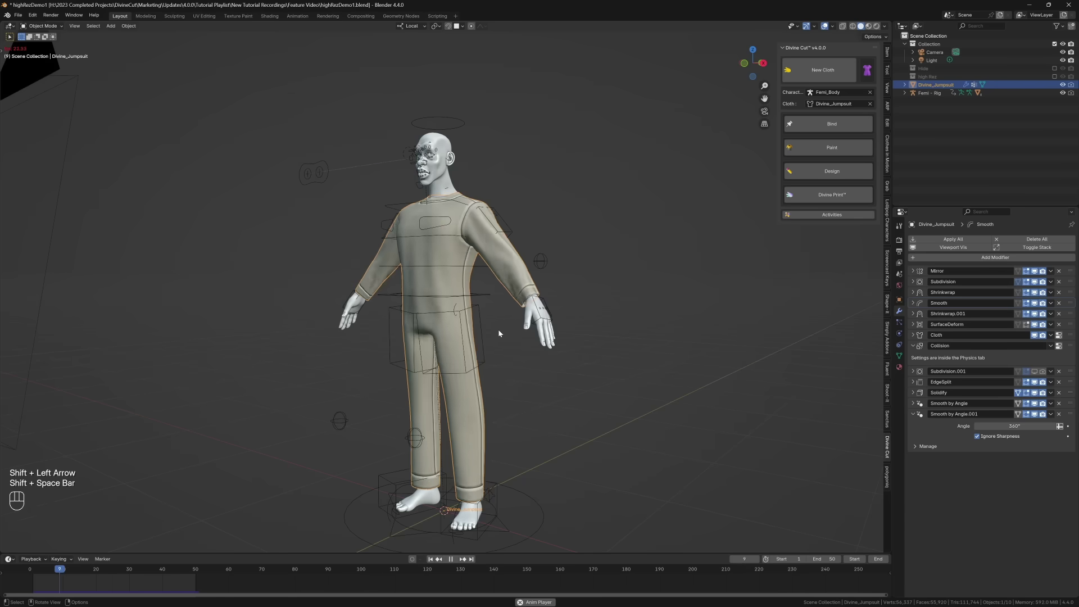
click(808, 171)
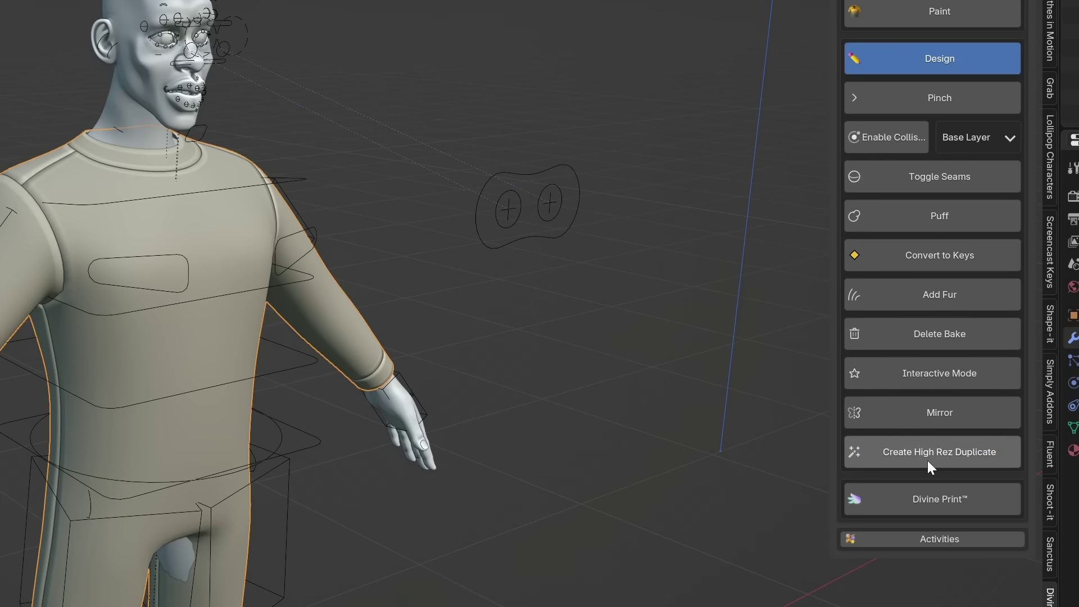
Create a high-rez duplicate of the jumpsuit and compare it beside the original
click(938, 451)
key(shift+alt+z)
key(shift+alt+z)
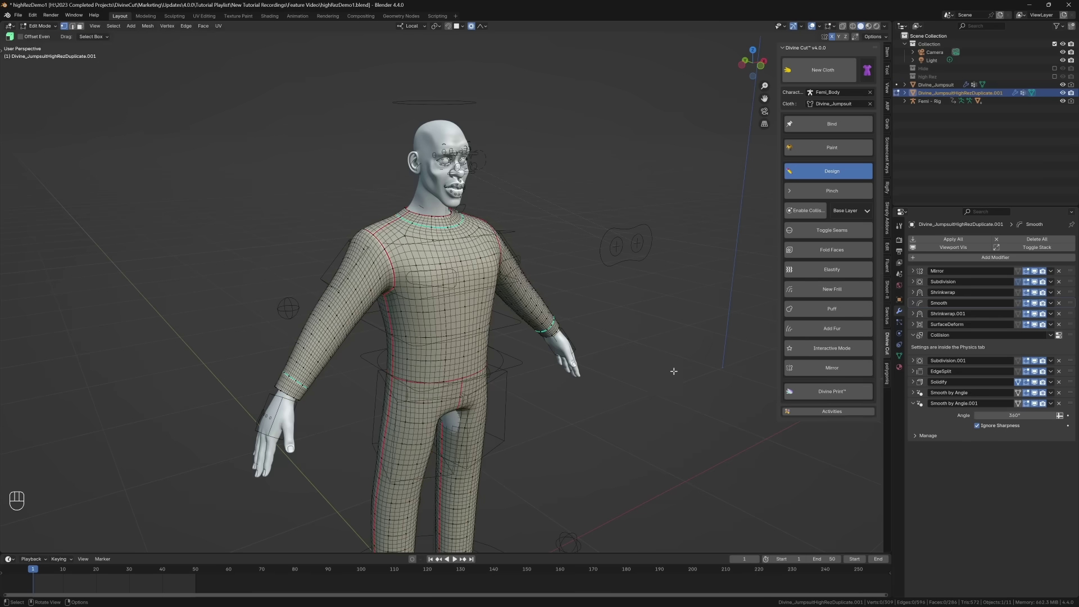
key(g)
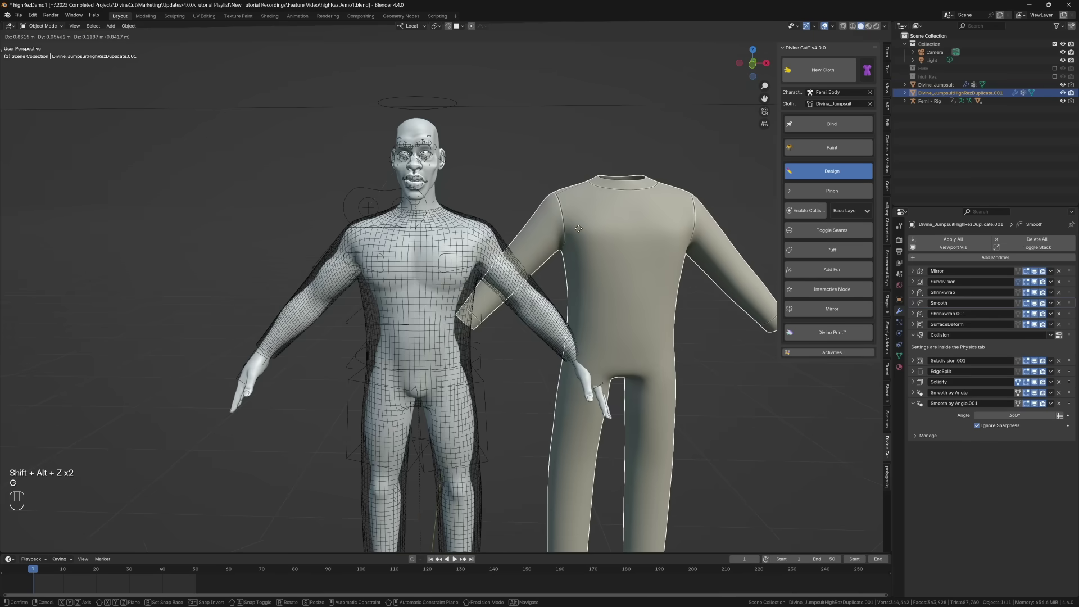
right_click(578, 229)
Apply the duplicate's modifiers, model a round ringed chest pocket, and play the simulation
key(ctrl+a)
key(ctrl+a)
key(Tab)
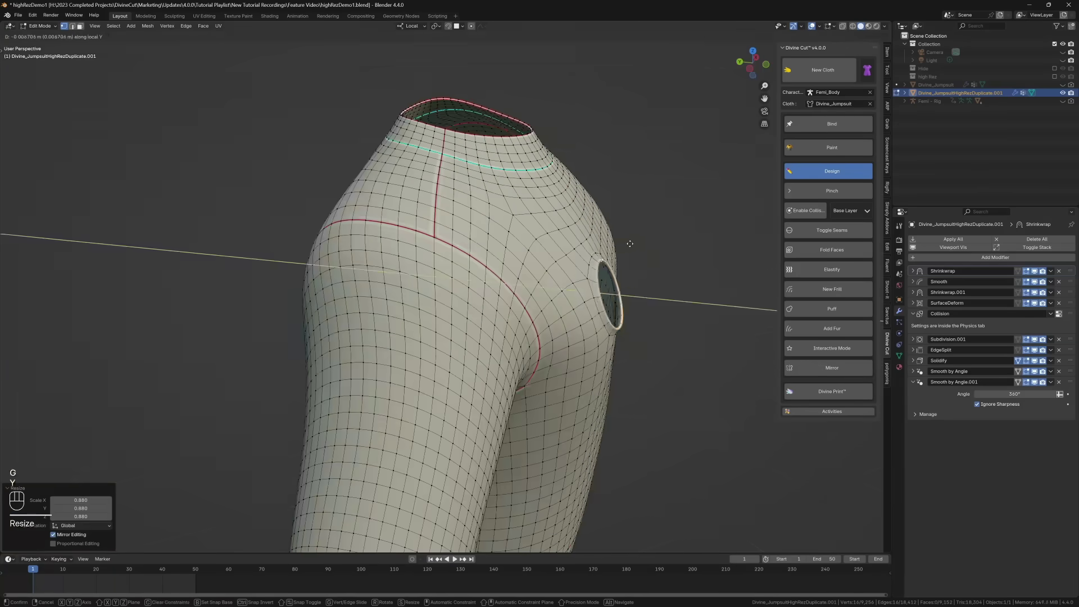
key(ctrl+e)
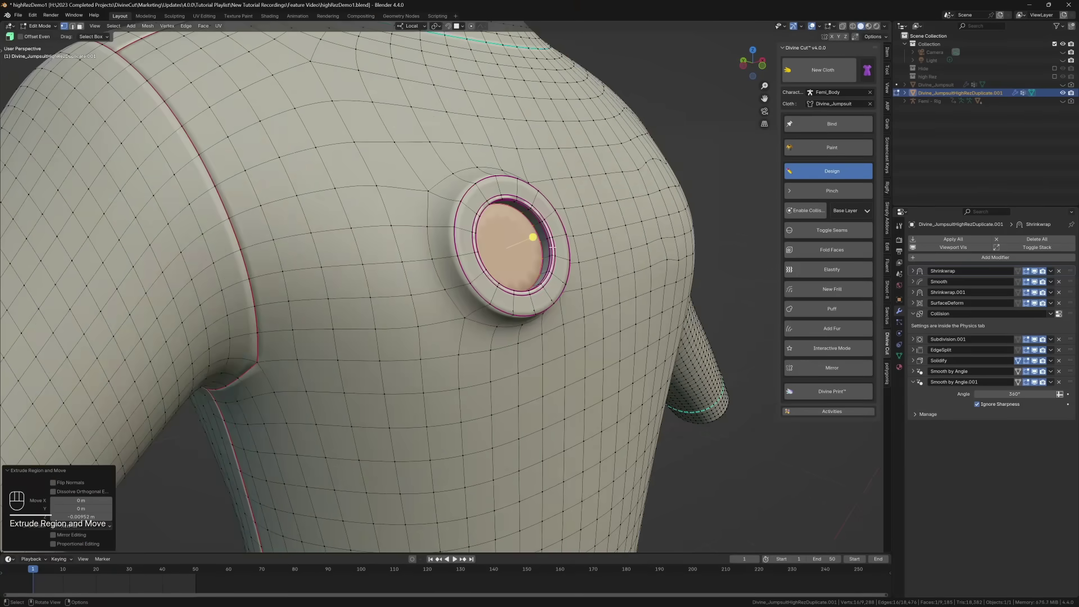
key(shift+space)
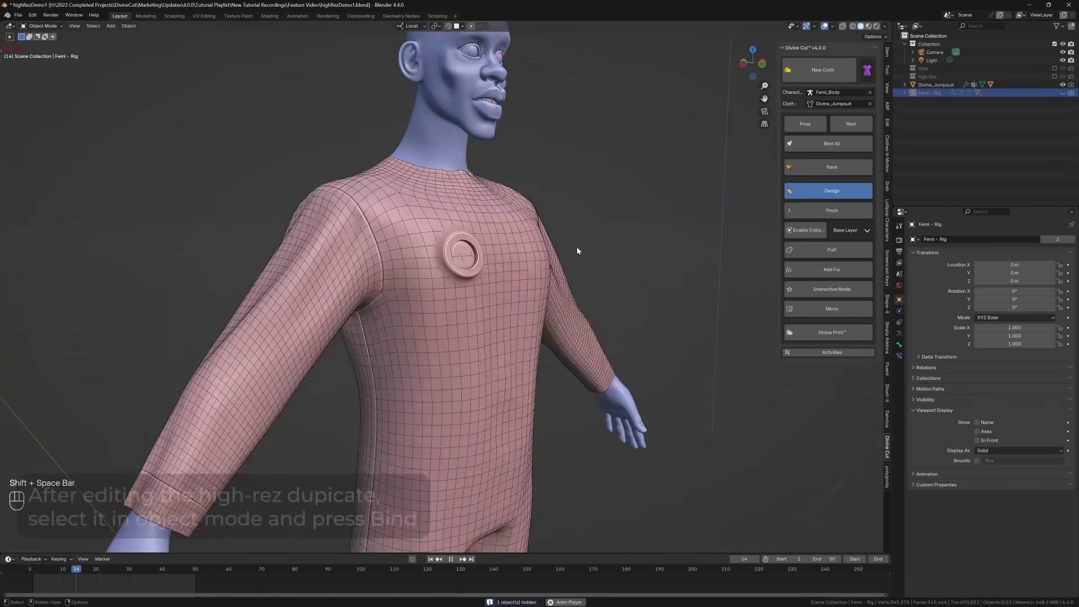
middle_drag(577, 250, 528, 258)
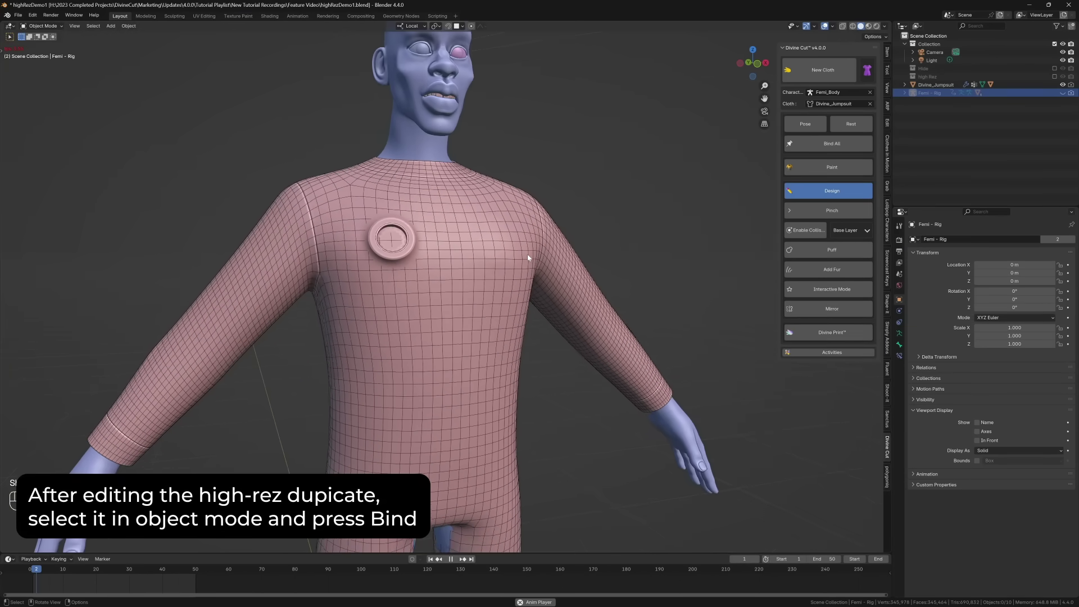
key(shift+Left)
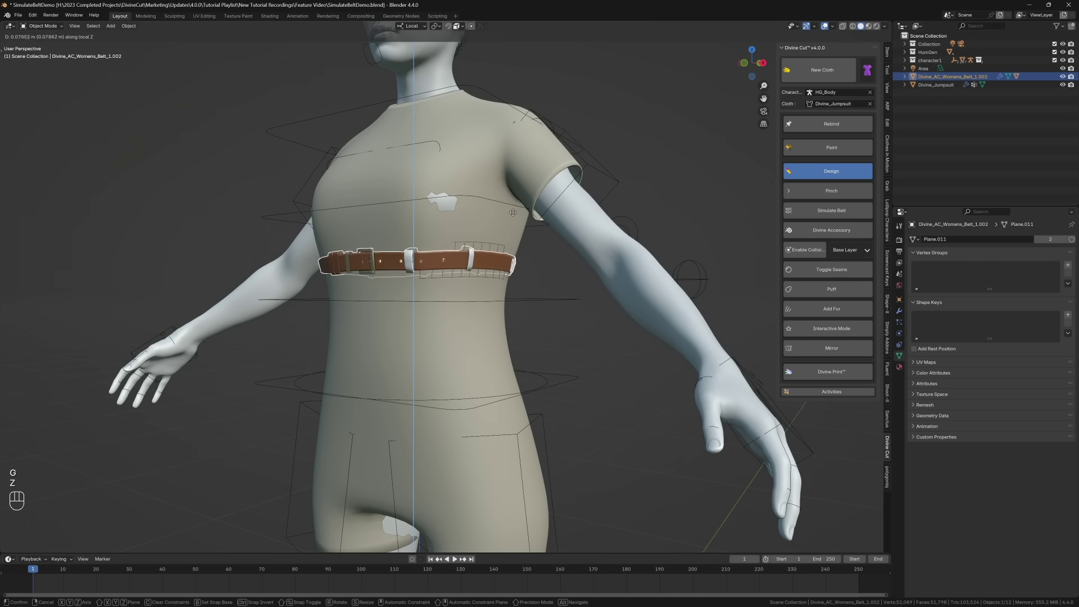
Simulate the belt with Tightness 0.30, then resimulate it and replay from frame one
key(shift+alt+z)
key(shift+alt+z)
key(shift+space)
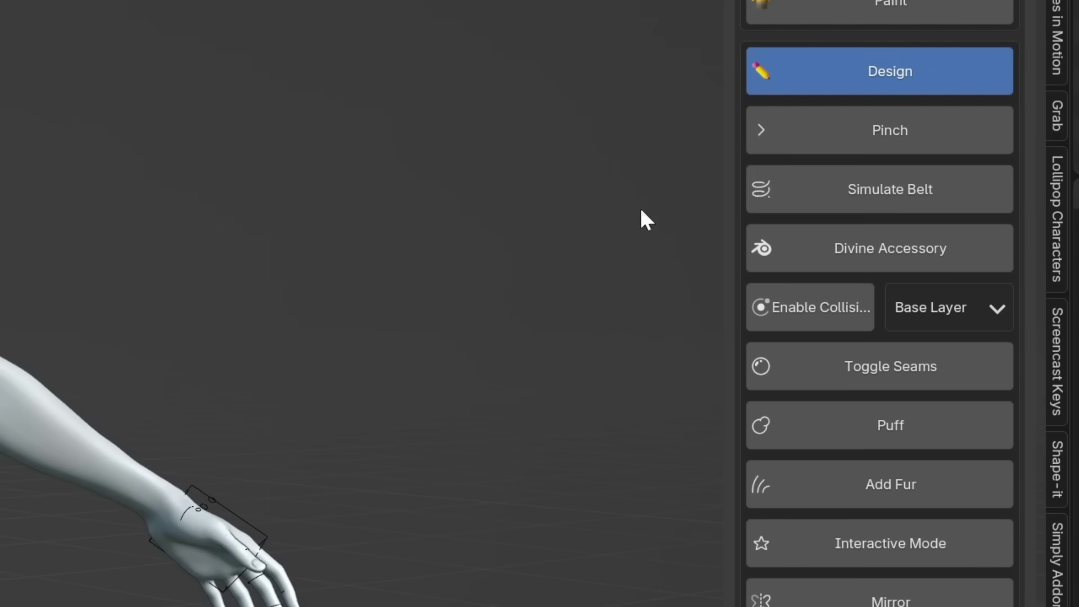
click(823, 211)
click(823, 213)
text(.3)
key(Return)
click(787, 235)
click(808, 212)
click(773, 228)
key(shift+Left)
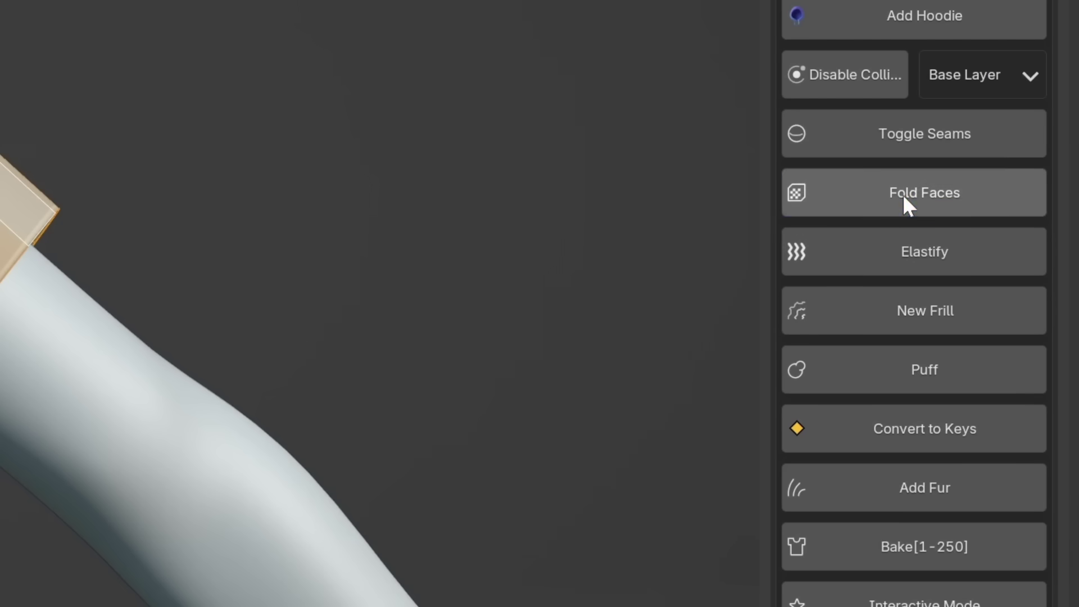
Fold the sleeve cuff faces, flip the trousers' normals outward, and hide viewport overlays with Shift+Alt+Z
click(903, 194)
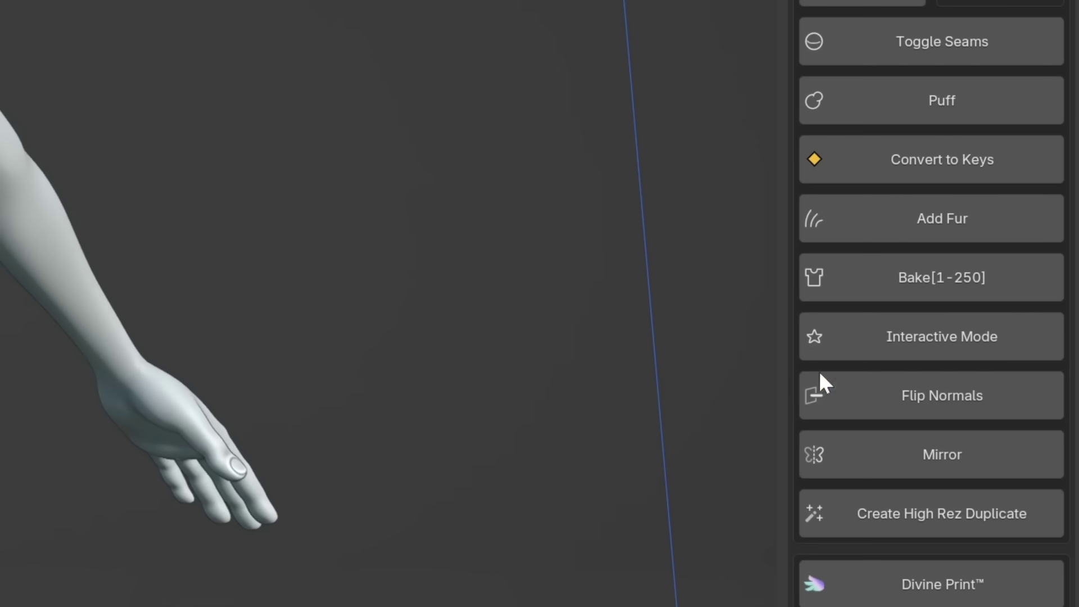
click(816, 349)
key(shift+alt+z)
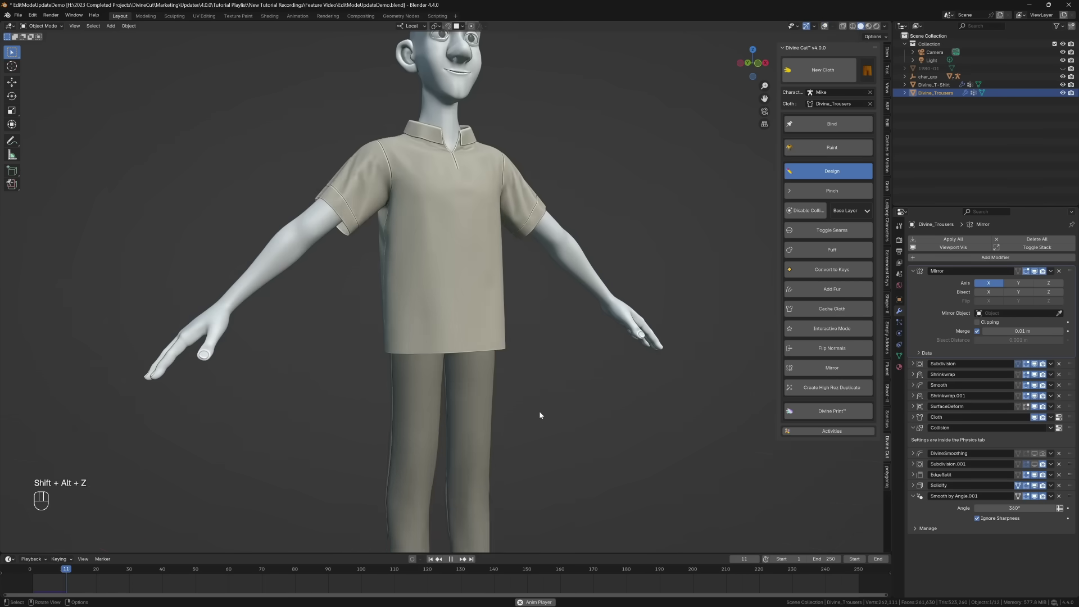
click(797, 196)
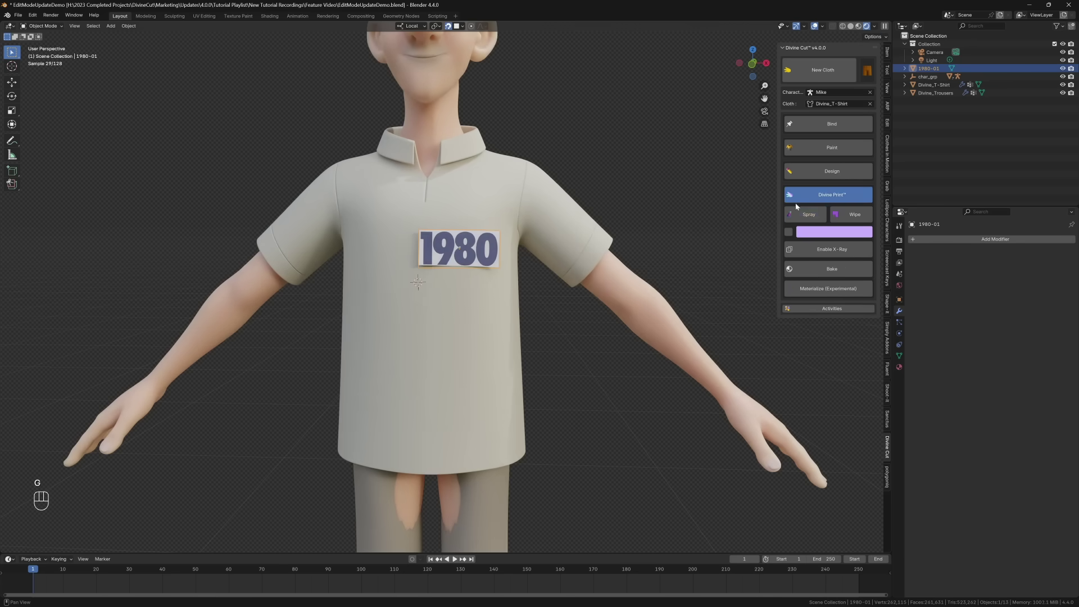
Hide the 1980 print, then revert through undo history to the state after the Divine Print step
key(h)
middle_drag(482, 261, 468, 254)
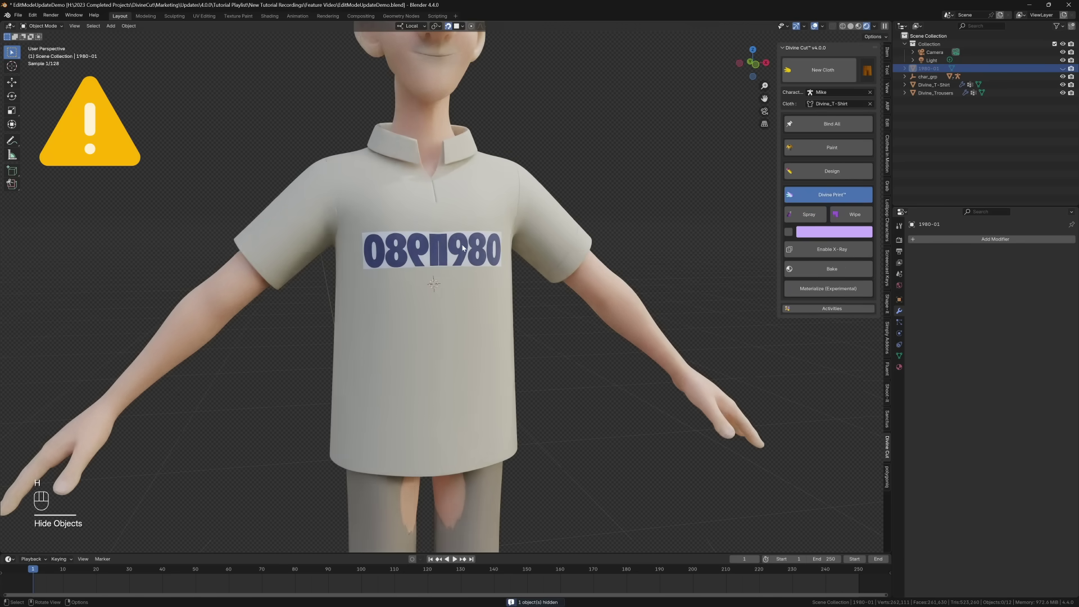
click(32, 15)
mouse_move(82, 42)
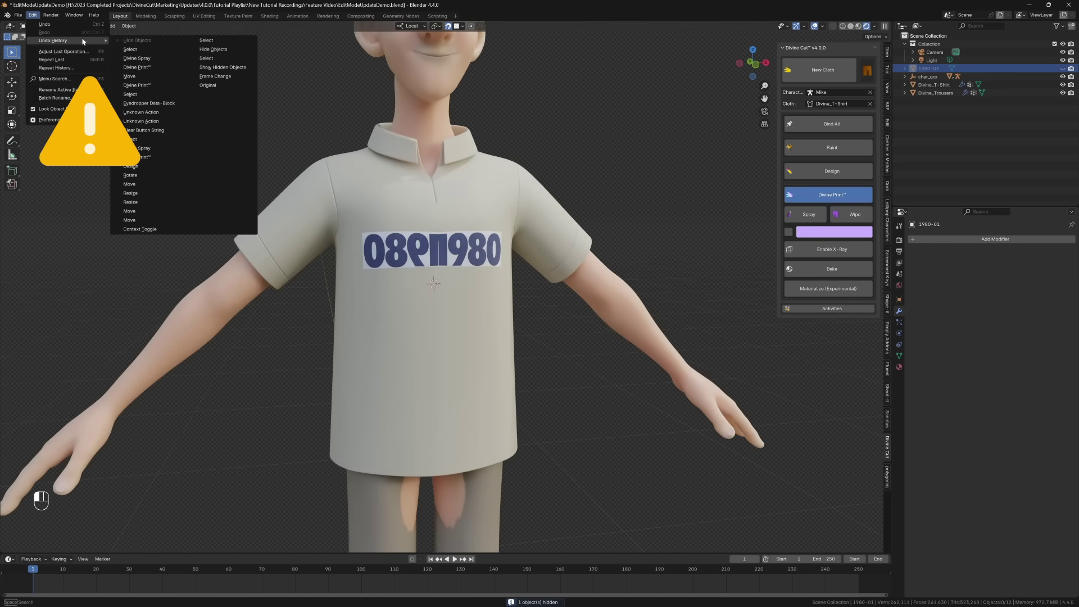
click(137, 67)
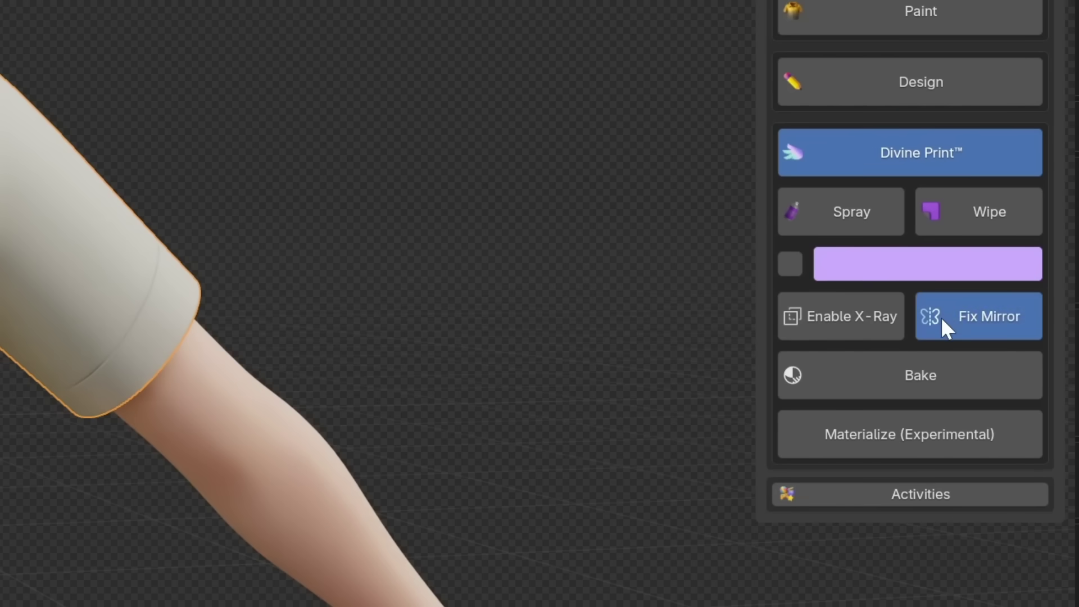
Fix the print's mirroring, reposition the 1980 print on the chest, and hide the print object
click(941, 317)
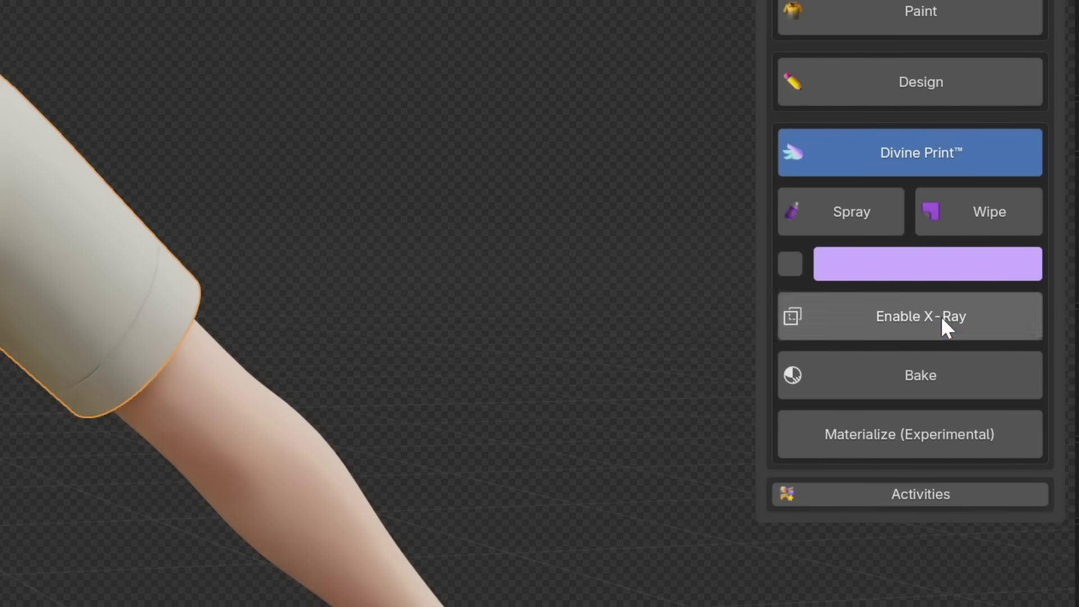
key(g)
click(504, 233)
key(h)
mouse_move(505, 232)
middle_down()
mouse_move(568, 236)
mouse_move(506, 241)
middle_up()
Select the T-shirt and show its material's surface settings
click(427, 337)
click(900, 366)
click(926, 297)
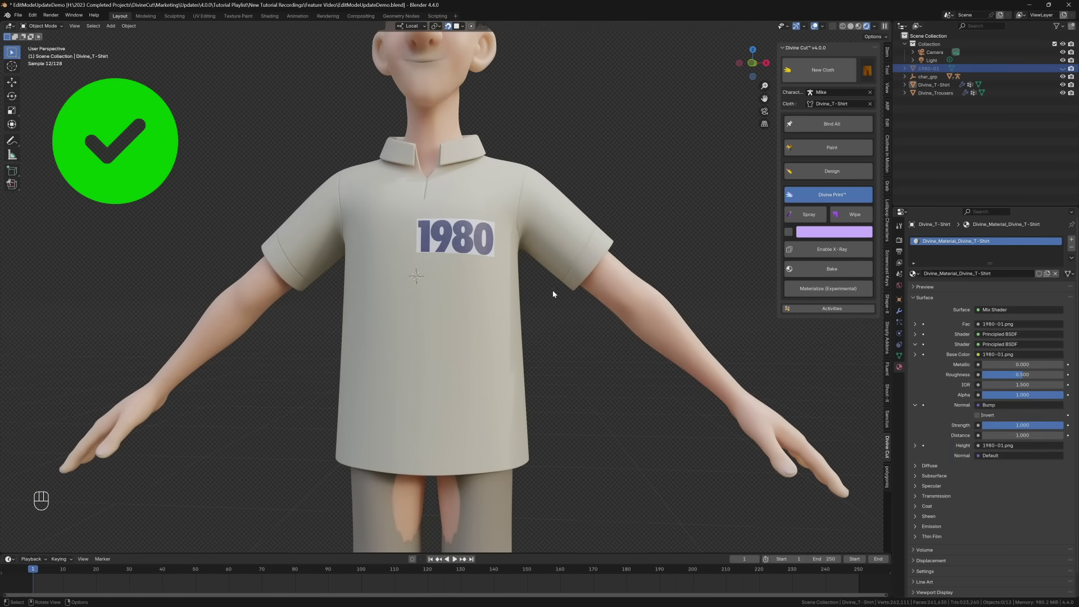
scroll(848, 379, up, 3)
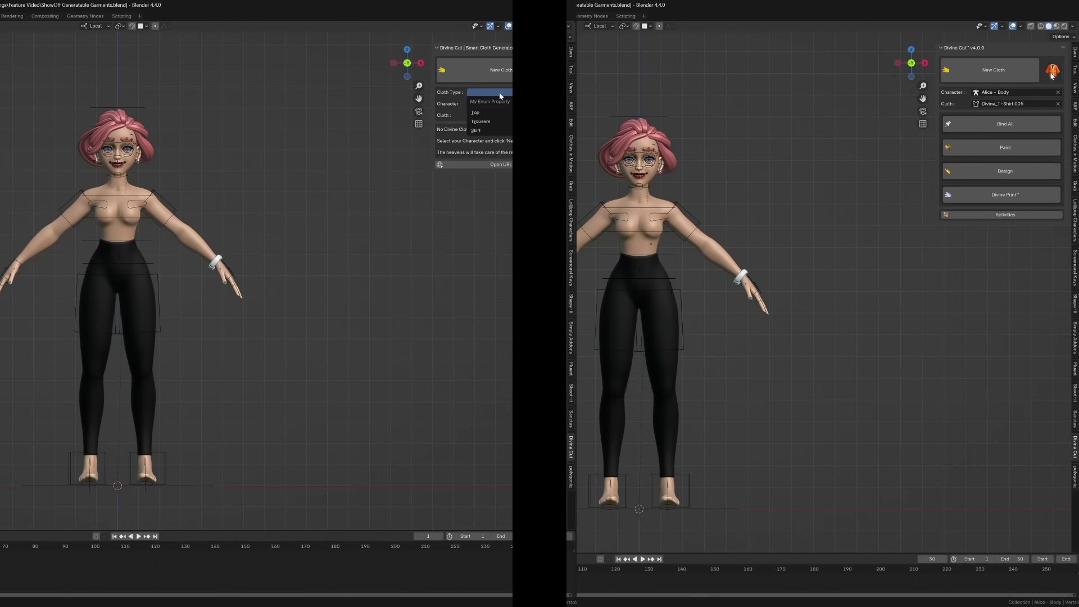
Choose Blazer from the Divine Cut garment gallery
click(1052, 71)
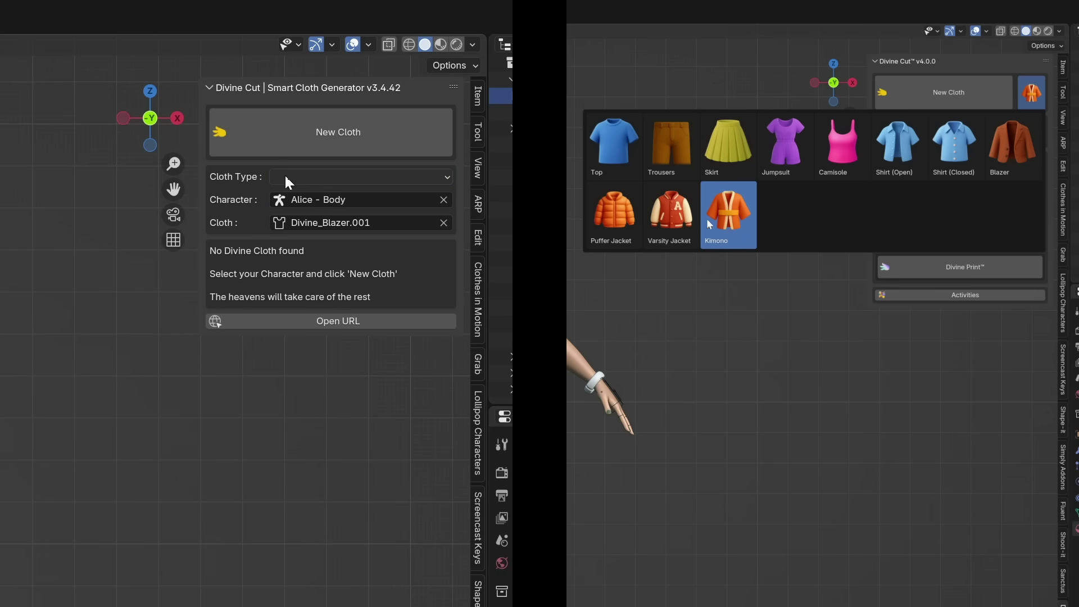
click(352, 178)
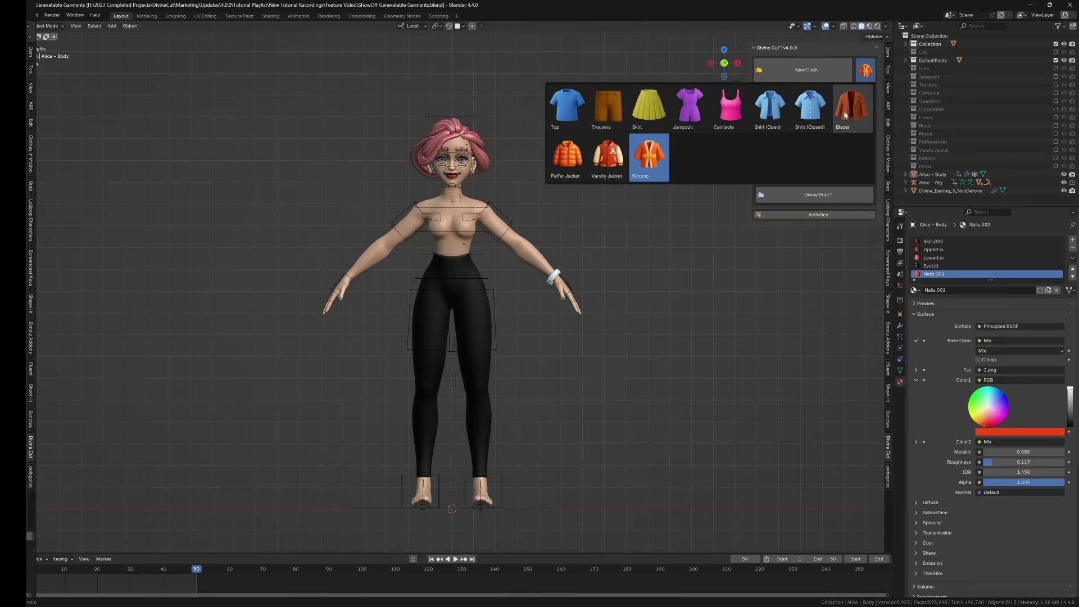
click(847, 114)
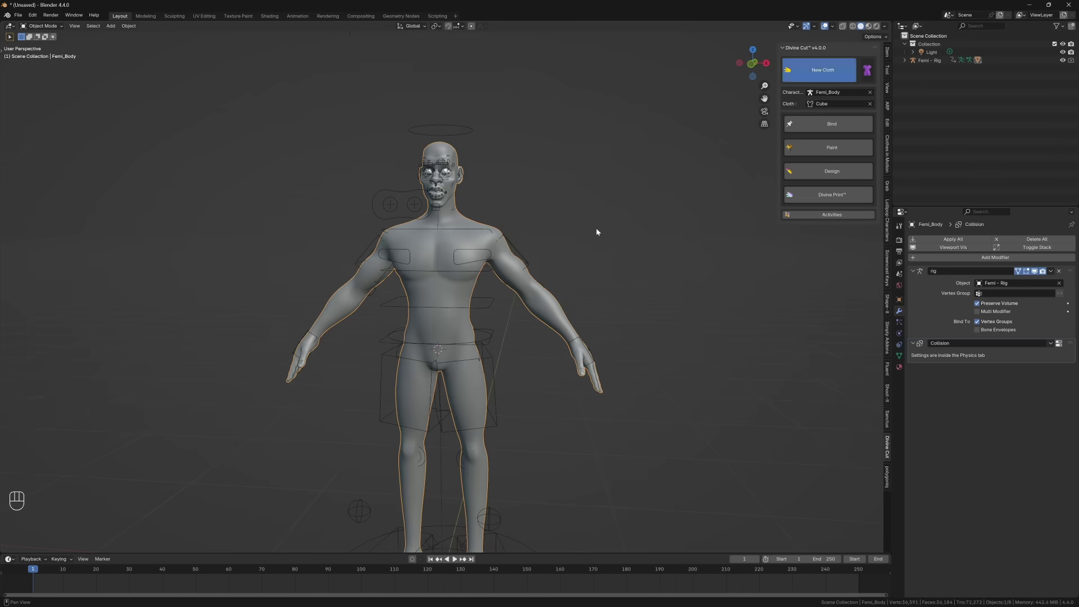
Mark the shoulder landmark, generate the rig, and start a new top garment rig on Femi_Body
shift+right_click(488, 245)
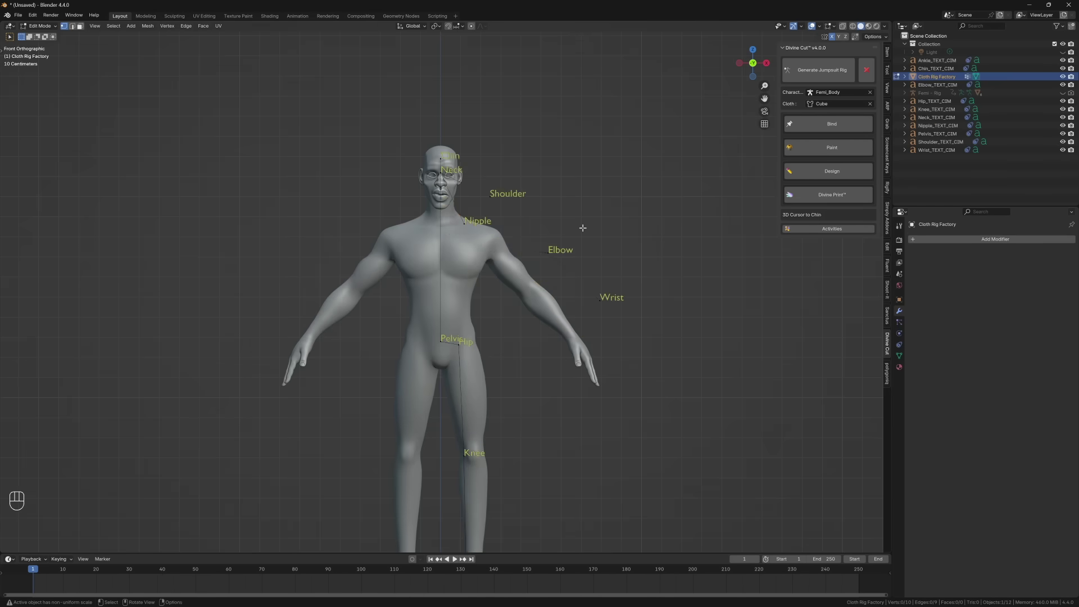
click(822, 70)
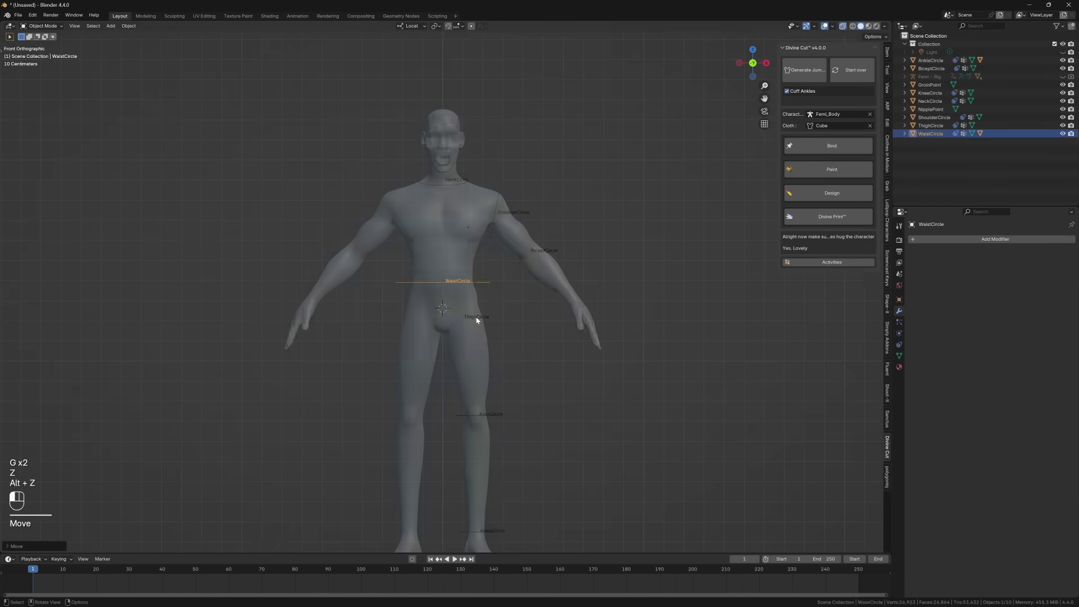
middle_drag(505, 236, 481, 150)
click(481, 150)
click(867, 70)
click(577, 106)
click(801, 71)
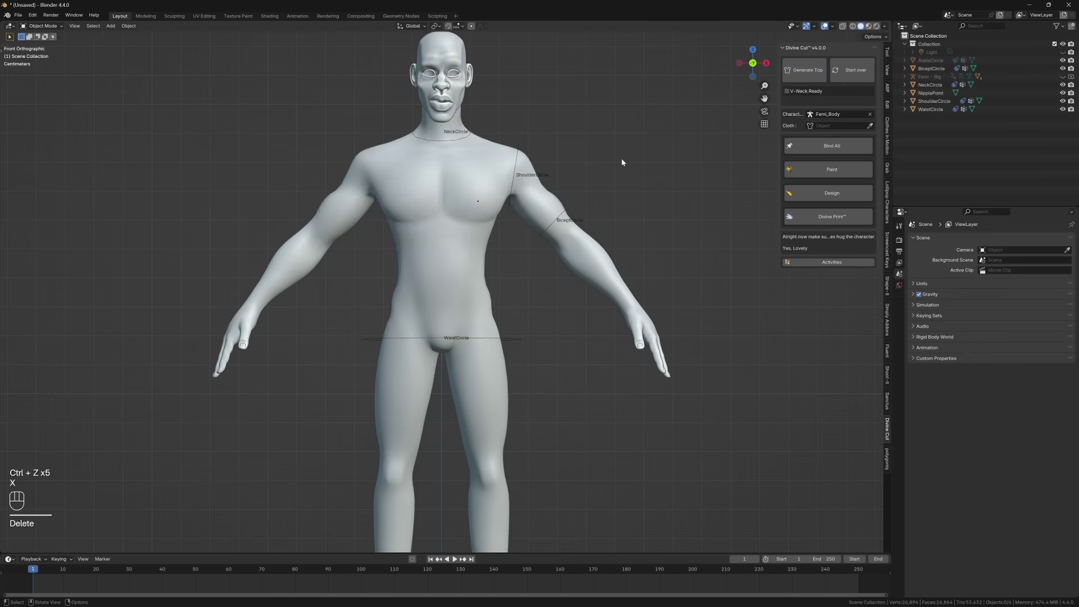
key(ctrl+z)
Move the bicep circle down along the arm, checking from top and front views
drag(562, 223, 637, 296)
key(KP_7)
key(g)
key(y)
key(KP_1)
click(673, 185)
key(ctrl+z)
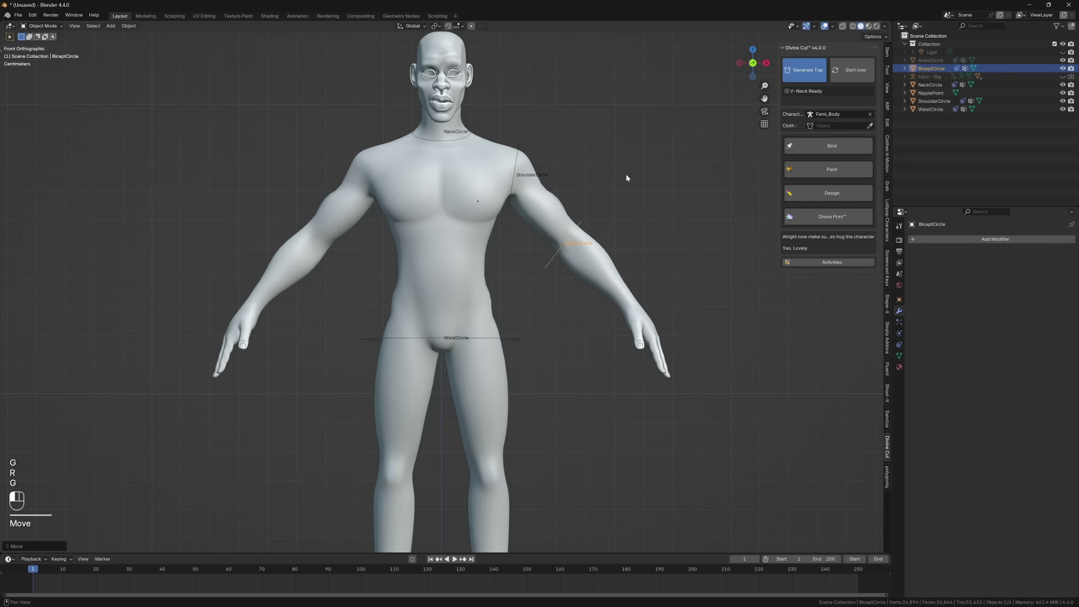
Rotate and resize the bicep circle to fit the arm, checking front and side views
key(ctrl+z)
key(KP_7)
key(r)
key(s)
click(663, 304)
key(KP_1)
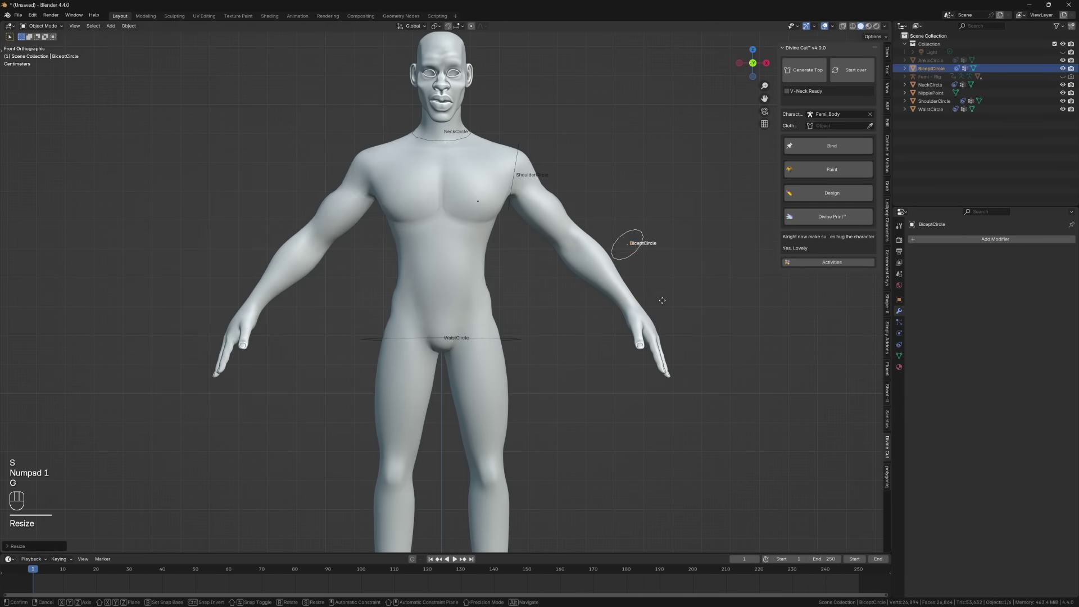
key(KP_3)
click(441, 200)
Move and rotate the neck circle to fit around the neck
middle_drag(414, 245, 562, 202)
key(g)
key(r)
click(616, 182)
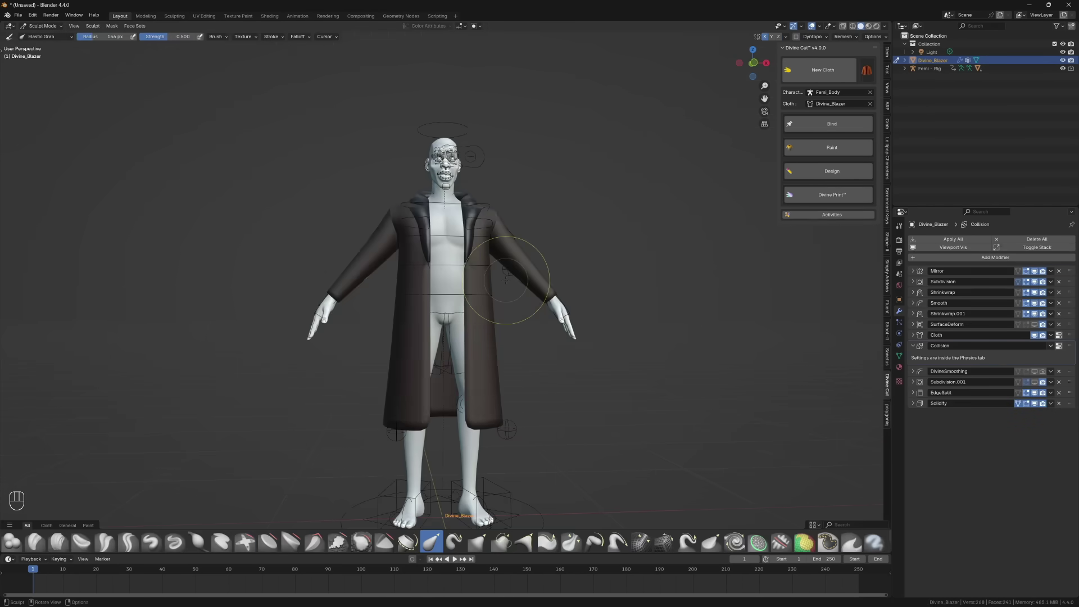
Zoom and orbit to a three-quarter view of the generated blazer
scroll(444, 281, up, 3)
mouse_move(394, 337)
middle_down()
mouse_move(478, 337)
mouse_move(446, 357)
mouse_move(388, 314)
mouse_move(450, 315)
middle_up()
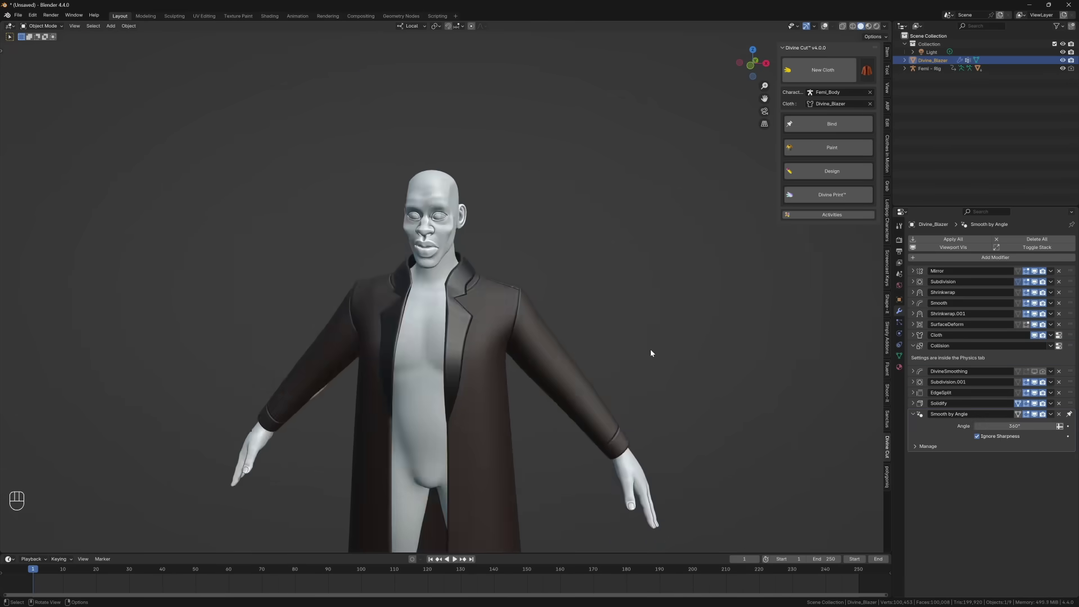
mouse_move(650, 354)
middle_down()
mouse_move(554, 337)
mouse_move(590, 350)
middle_up()
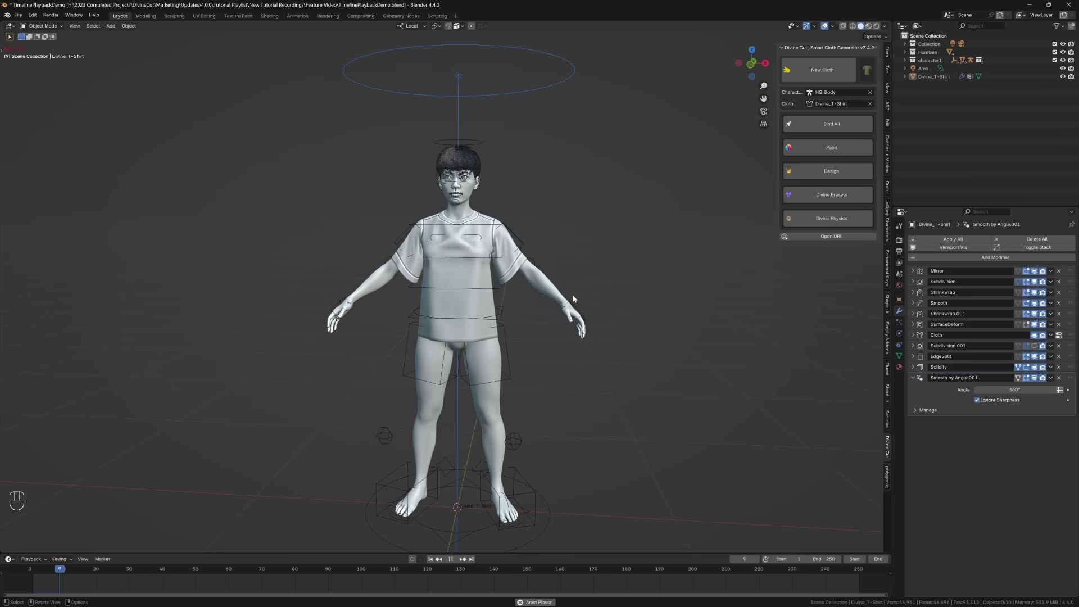
Play the T-shirt's cloth animation with Shift+Space
key(shift+space)
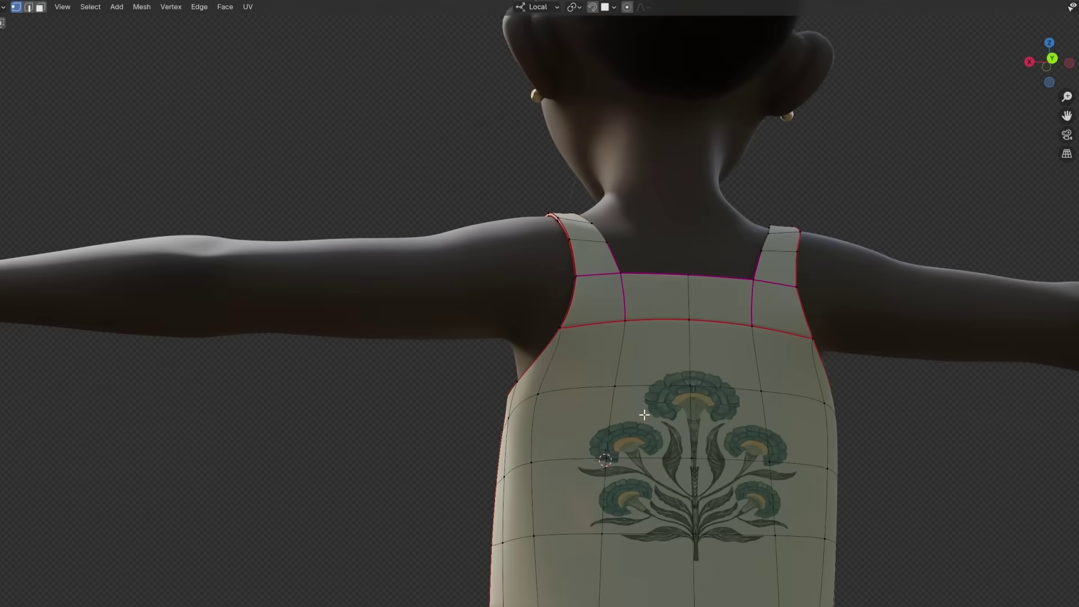
Select the top's back panel faces, scale the print decal, and hide the helper and overlays
mouse_move(664, 416)
mouse_down()
mouse_move(663, 556)
mouse_move(778, 513)
mouse_move(798, 416)
mouse_up()
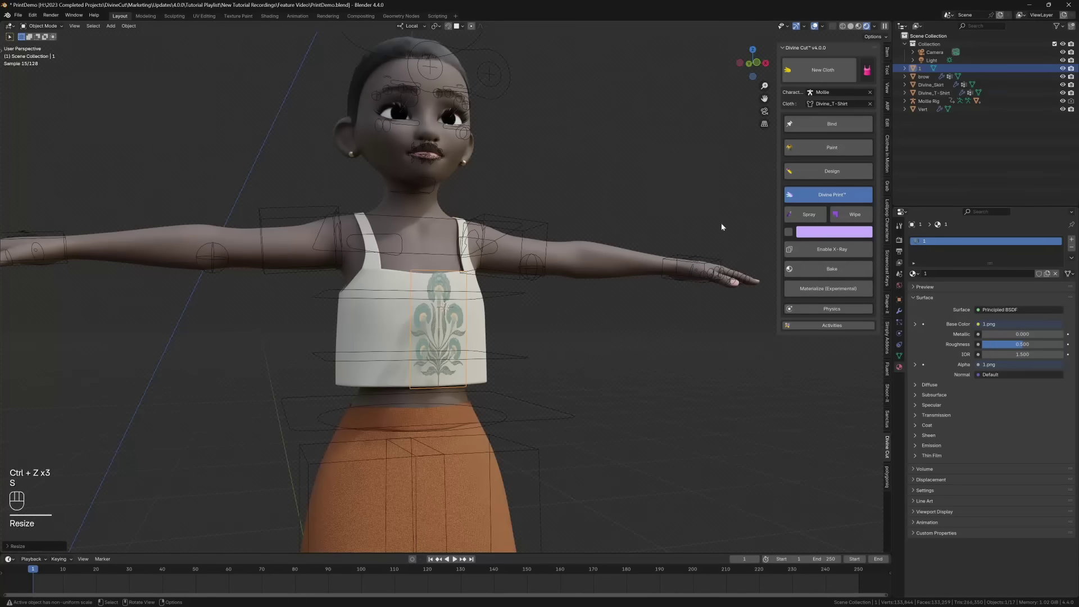
key(s)
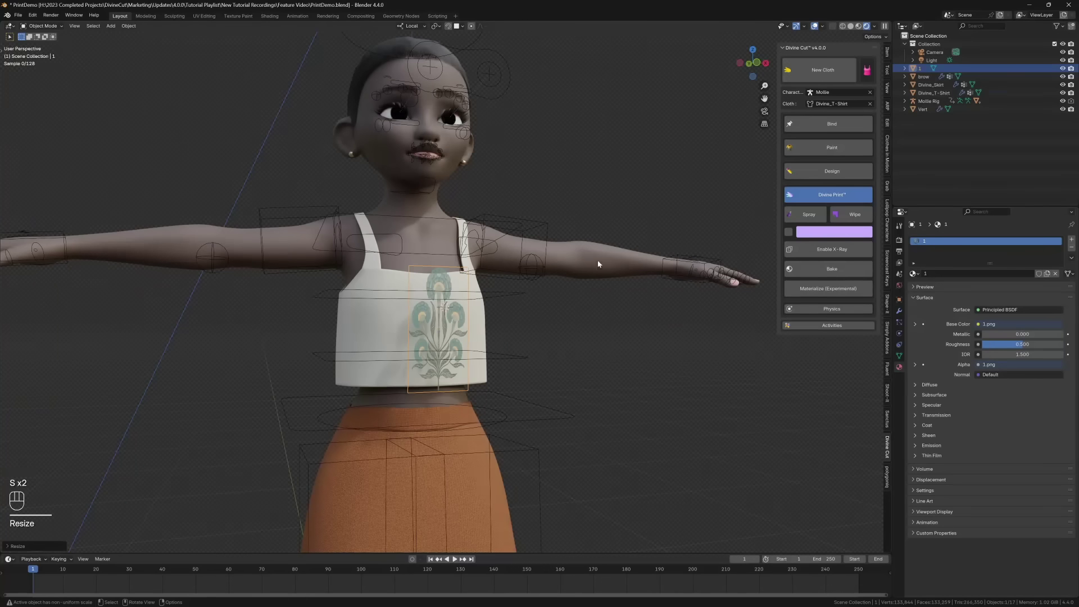
click(462, 290)
key(h)
key(shift+alt+z)
middle_drag(462, 290, 759, 298)
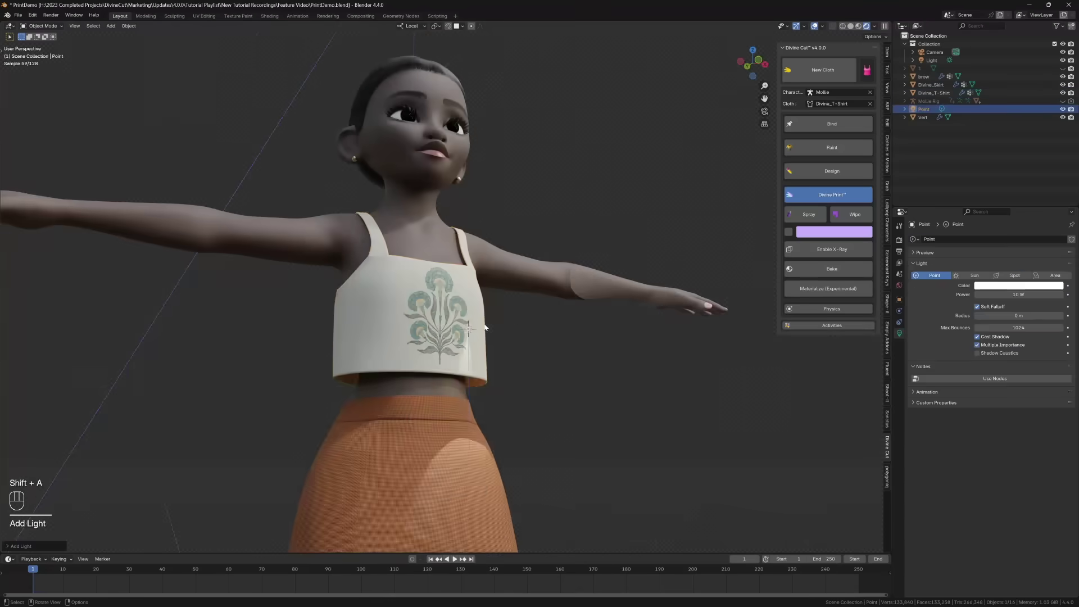
Add a point light to the scene and bring the viewport overlays back
key(g)
key(g)
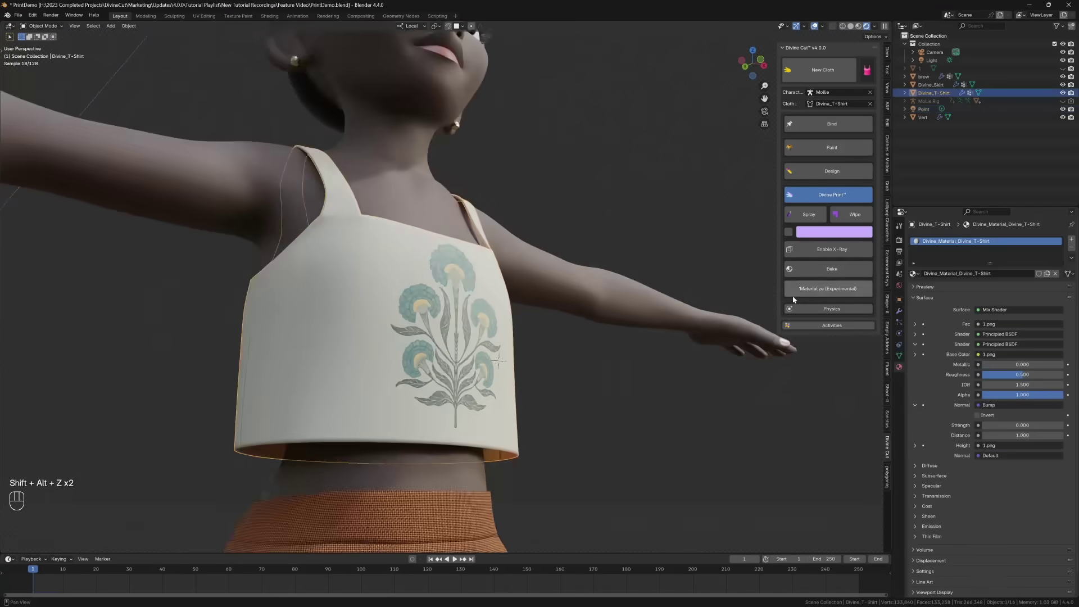
scroll(655, 405, up, 6)
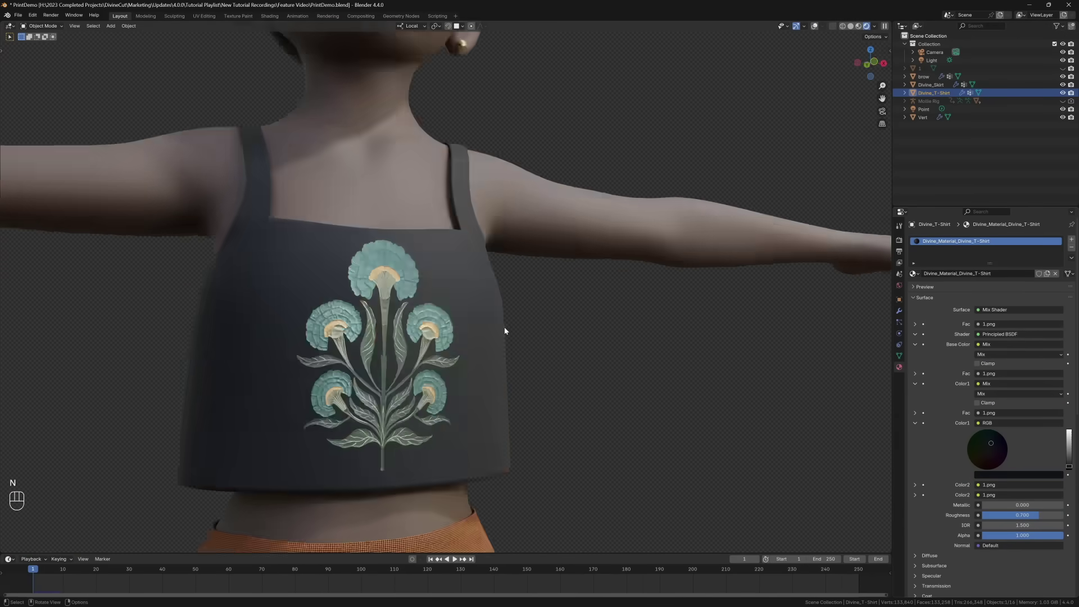
key(shift+alt+z)
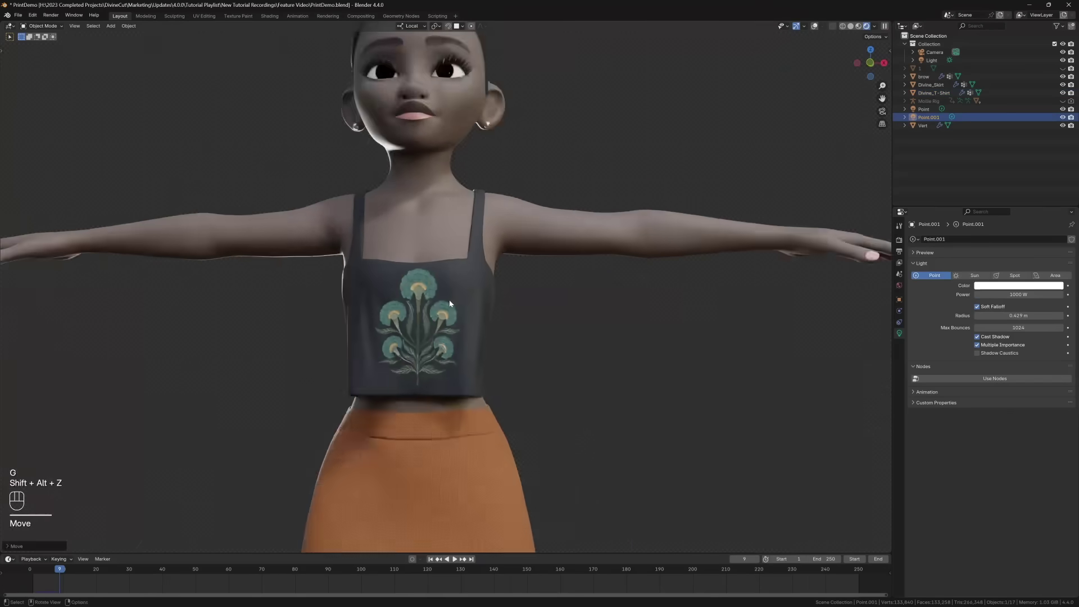
Rewind to the first frame and preview the Paint, Design and Divine Print panel sections
key(shift+Left)
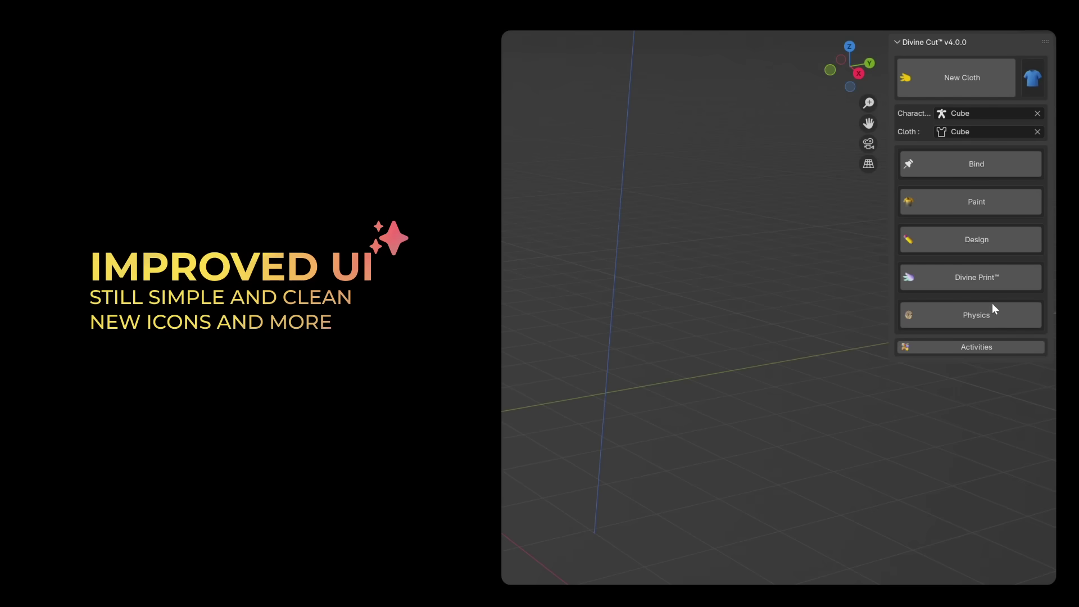
click(963, 210)
click(963, 210)
click(950, 240)
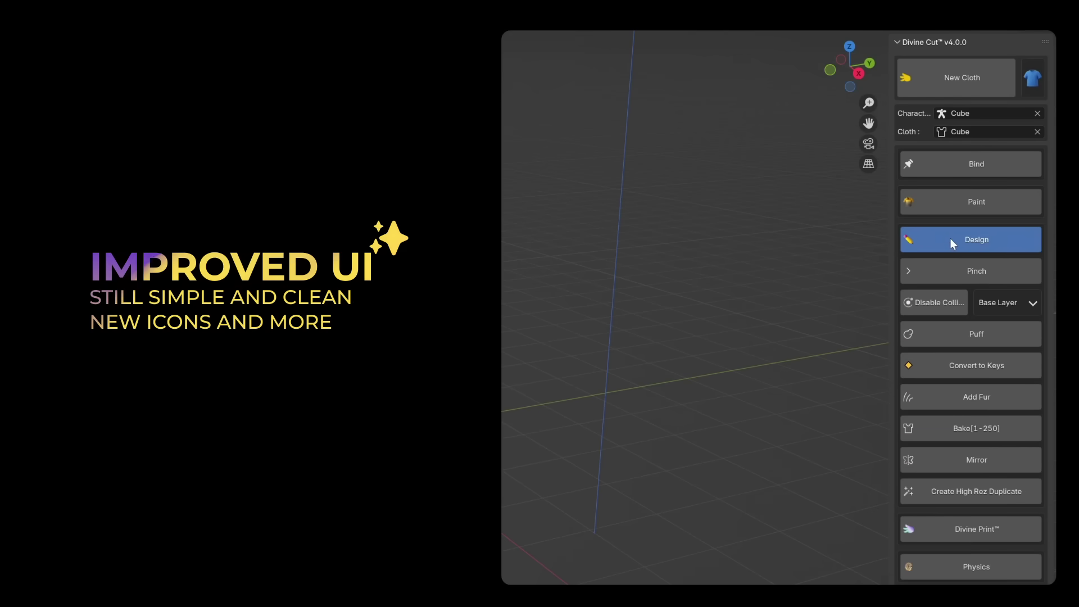
click(950, 239)
click(945, 270)
click(936, 285)
Preview the Physics section, then check for add-on updates under Activities
click(935, 315)
click(934, 314)
click(942, 347)
click(936, 447)
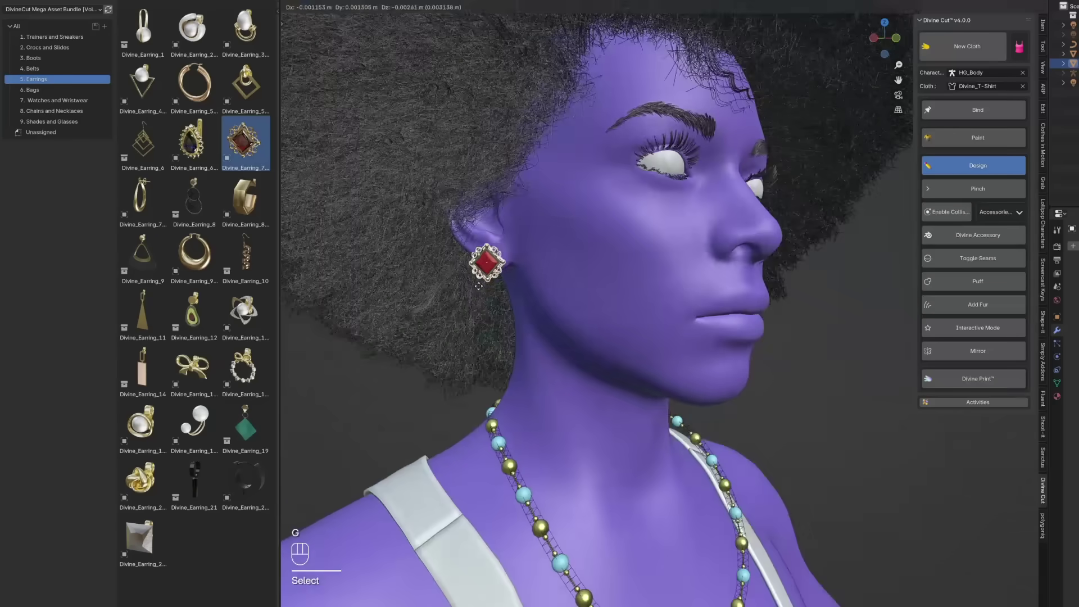
Move the earring onto the character's ear and zoom out to check it
key(g)
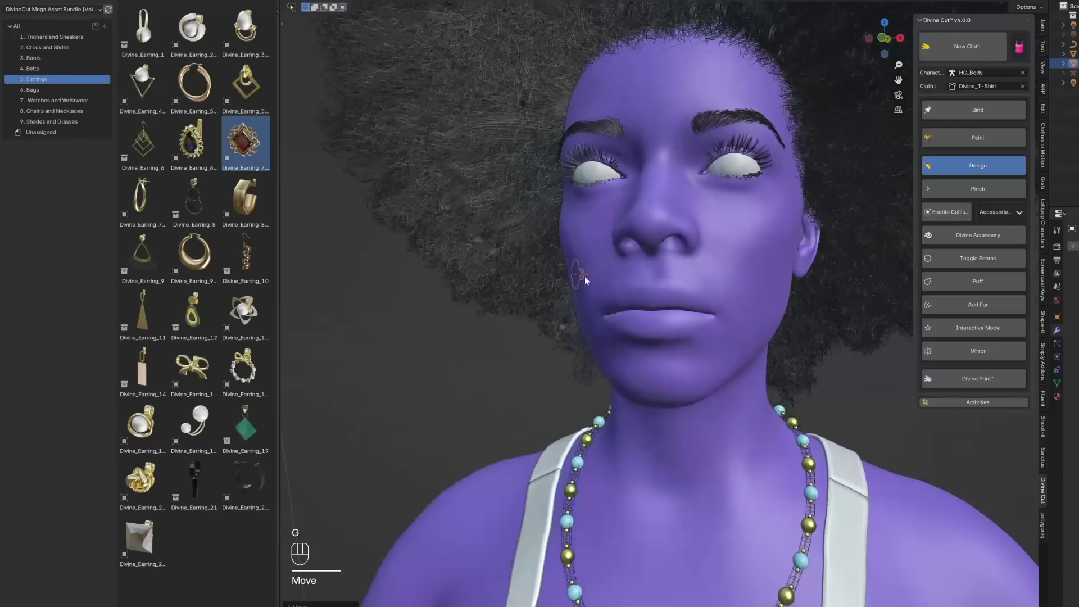
middle_drag(505, 281, 562, 281)
scroll(562, 281, down, 4)
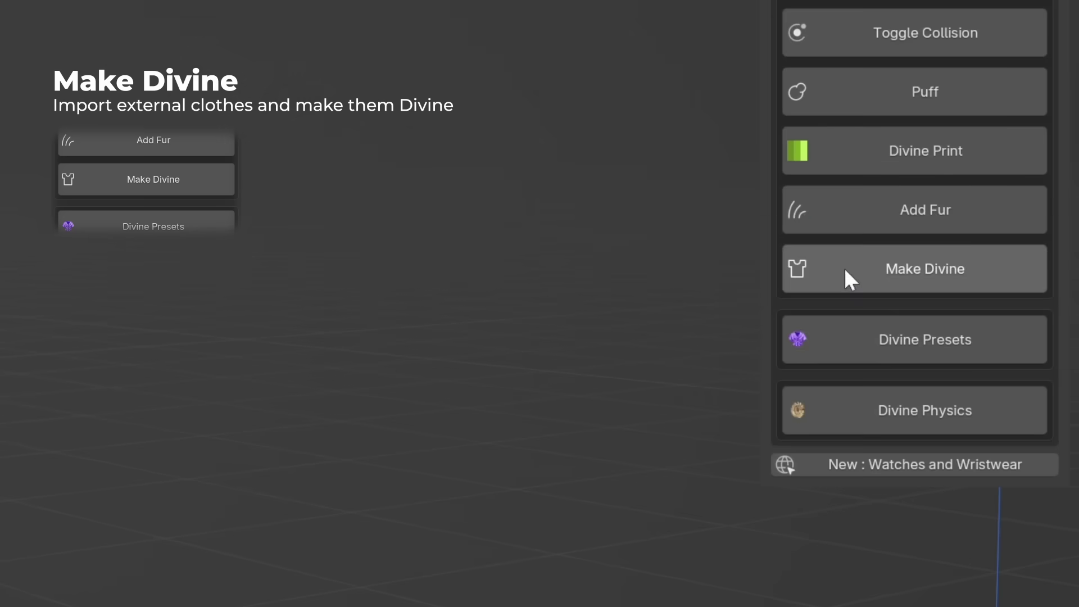
Make the hoodie Divine without subdivision or solidify, rewind, and open Convert to Keys options
click(805, 284)
click(778, 285)
click(770, 296)
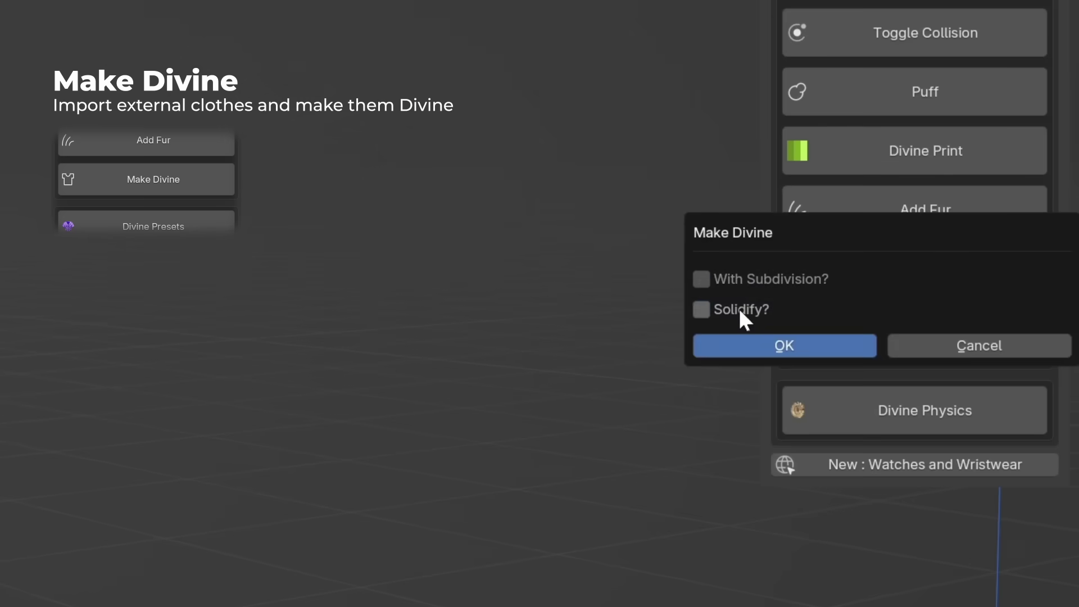
click(753, 345)
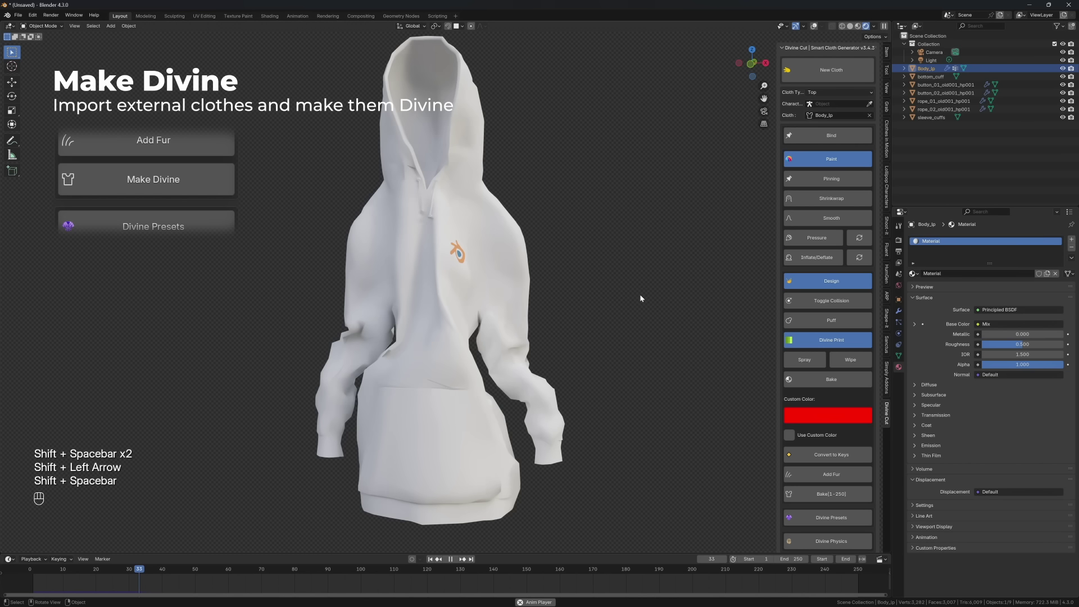
key(shift+Left)
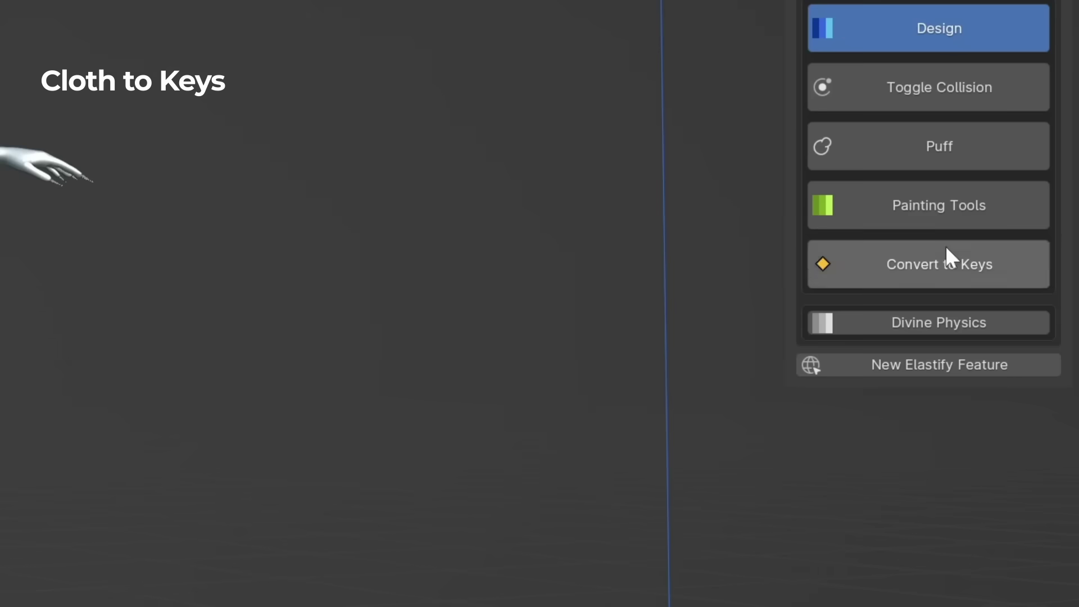
click(944, 256)
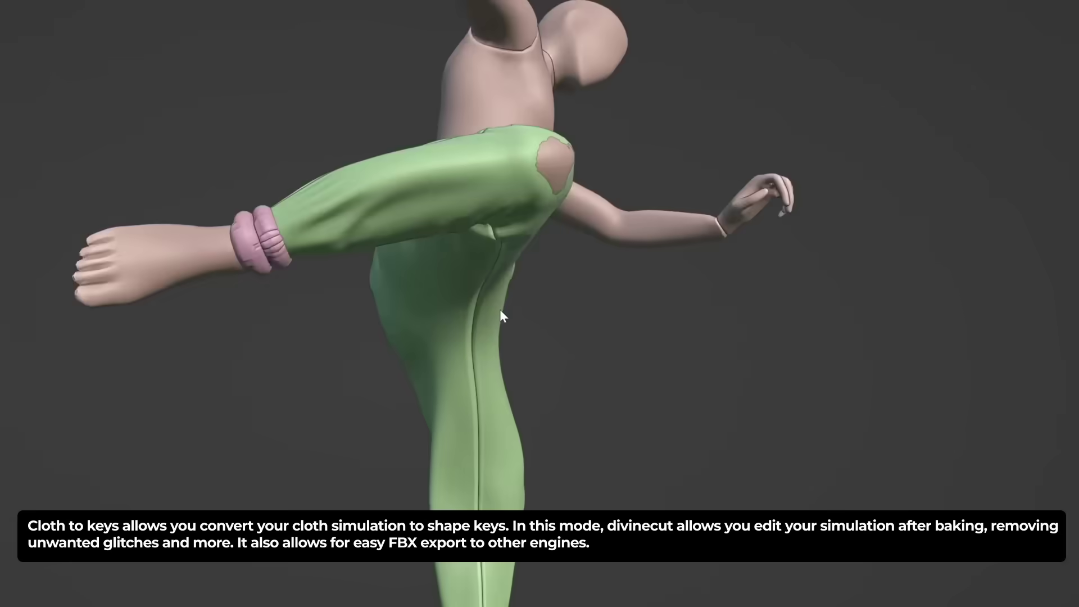